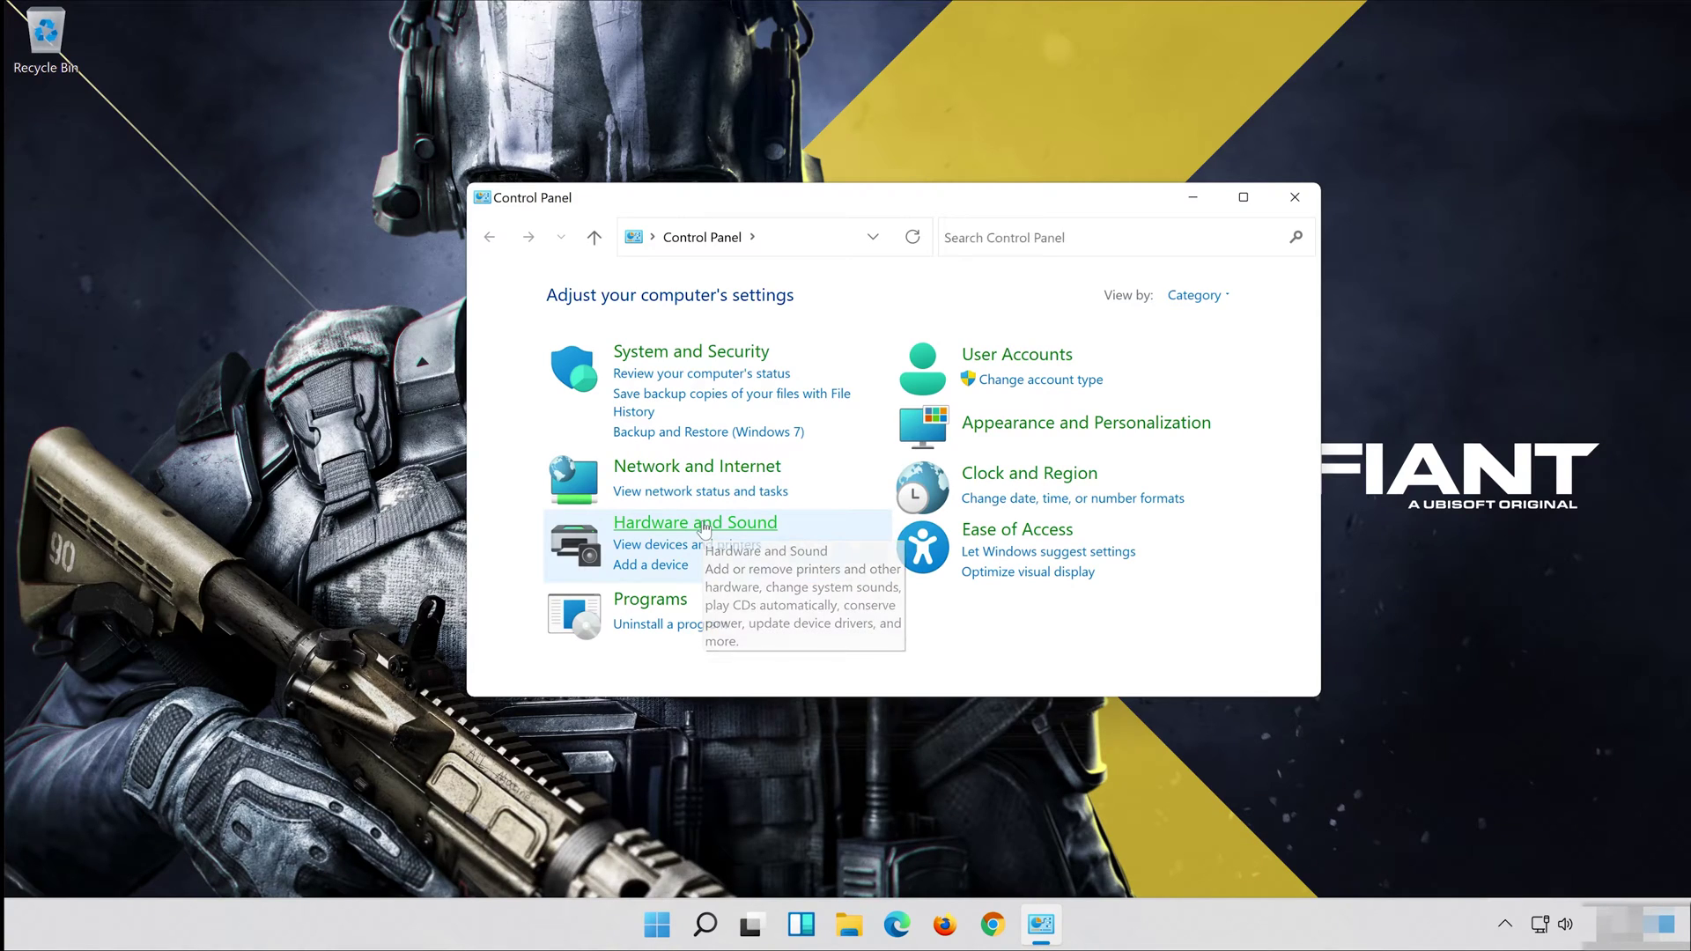
# Open the Sound settings dialog from the Hardware and Sound category of Control Panel
pyautogui.click(704, 525)
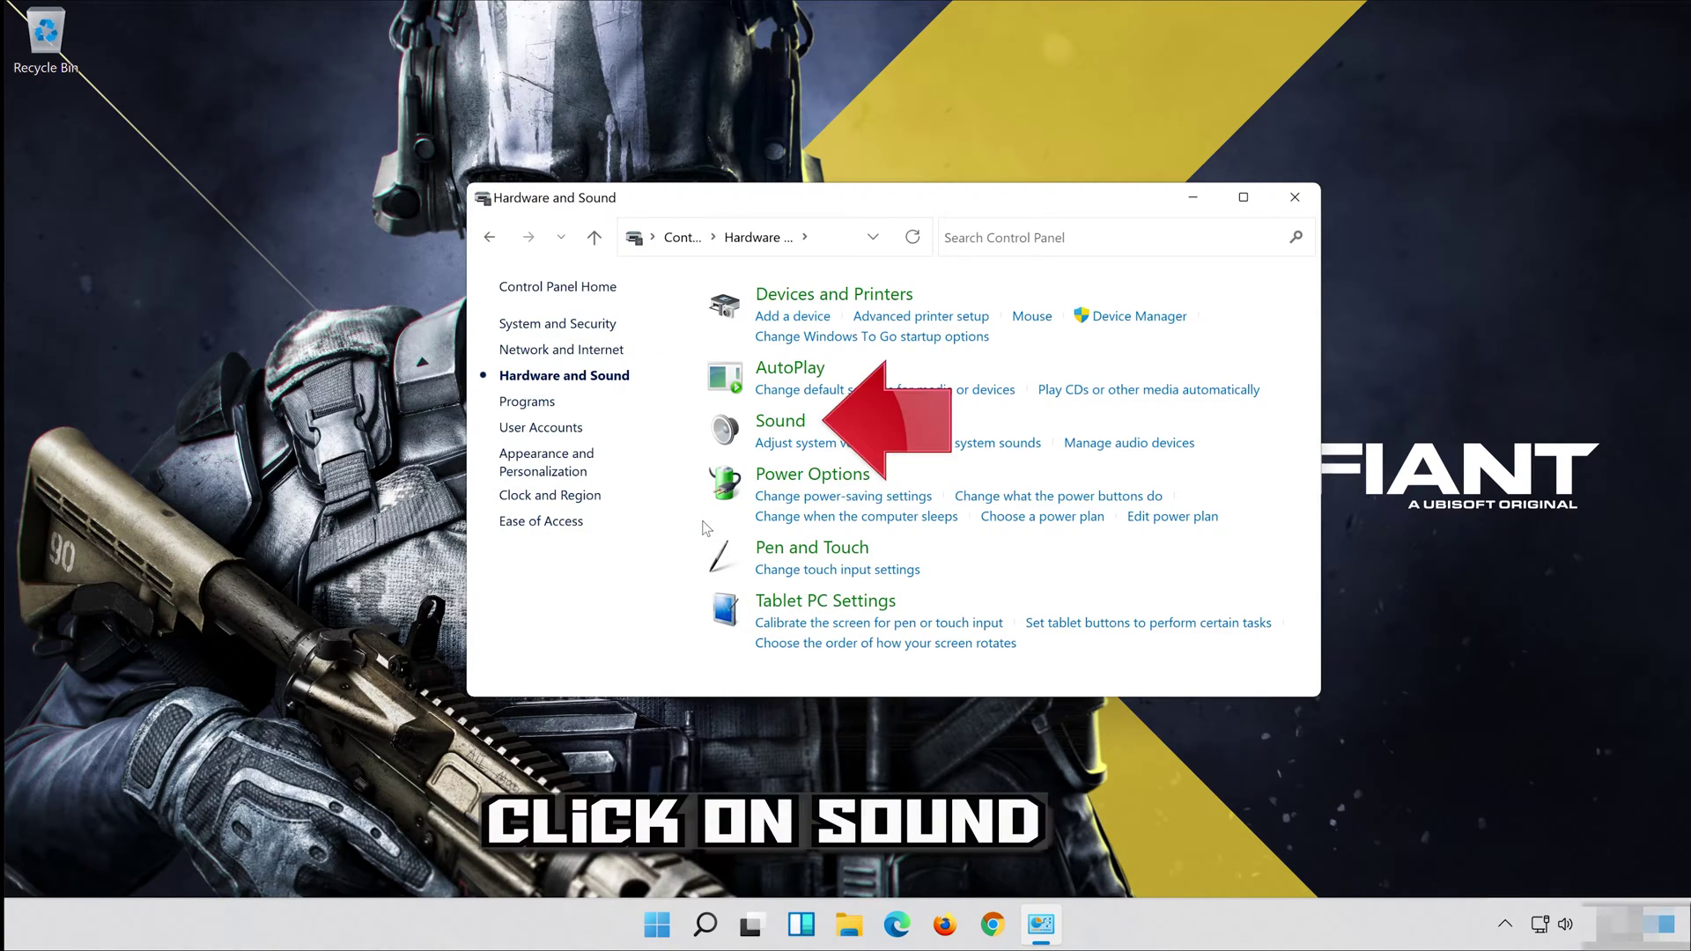
pyautogui.click(780, 426)
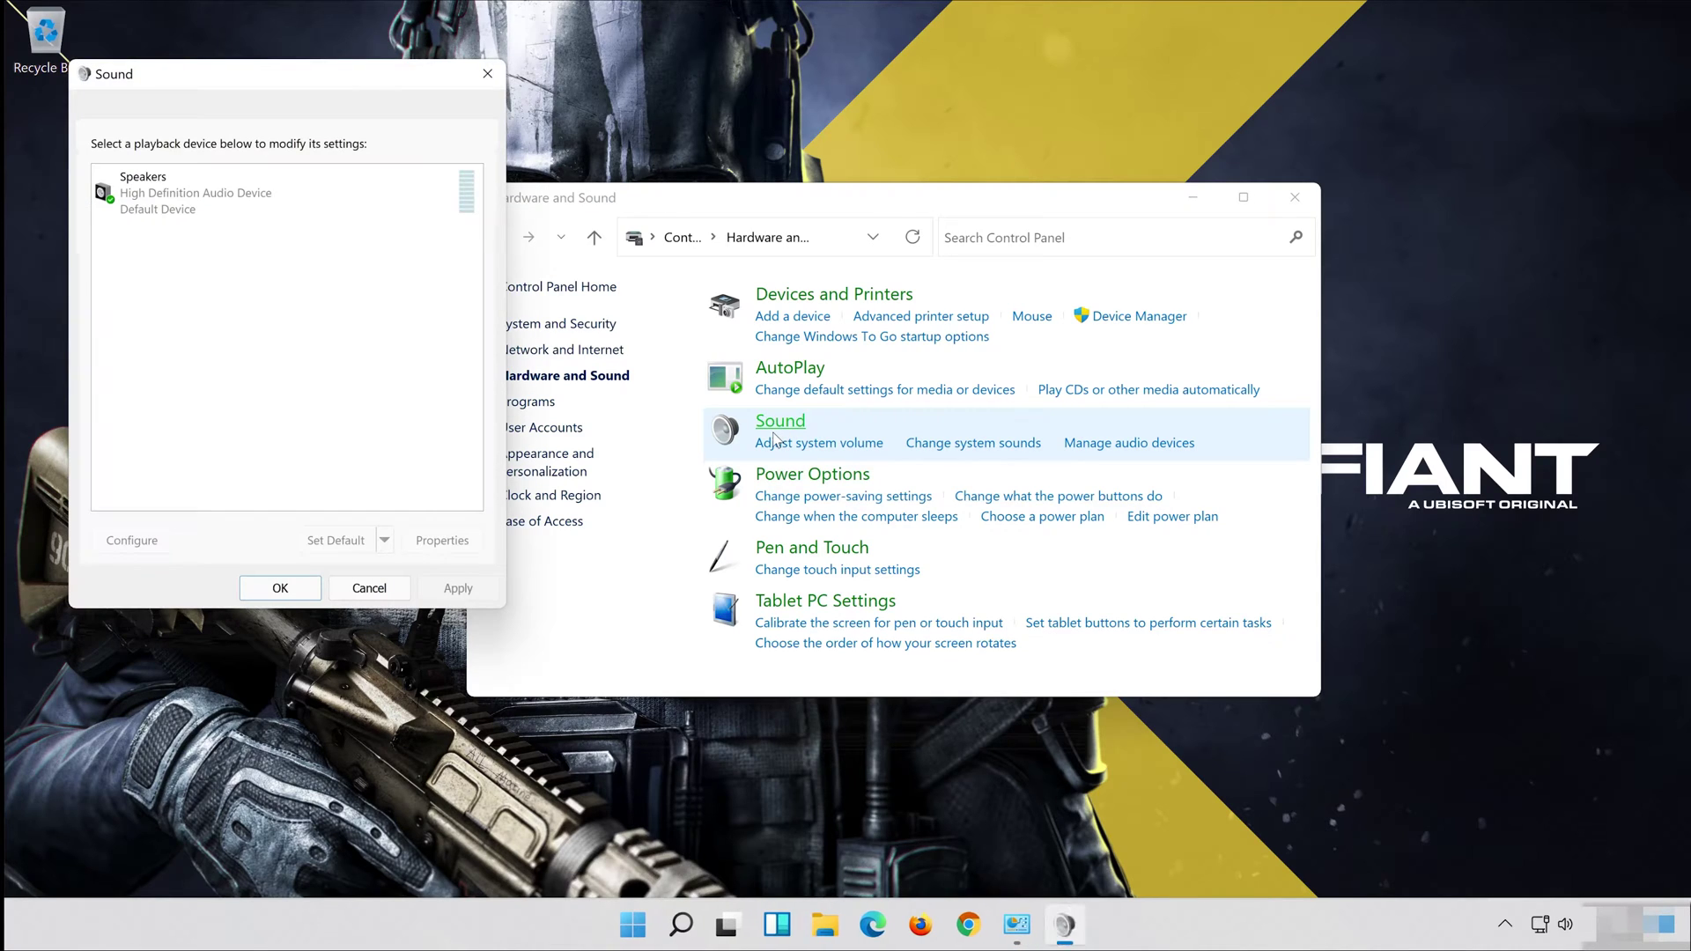
pyautogui.moveTo(320, 73); pyautogui.dragTo(927, 159)
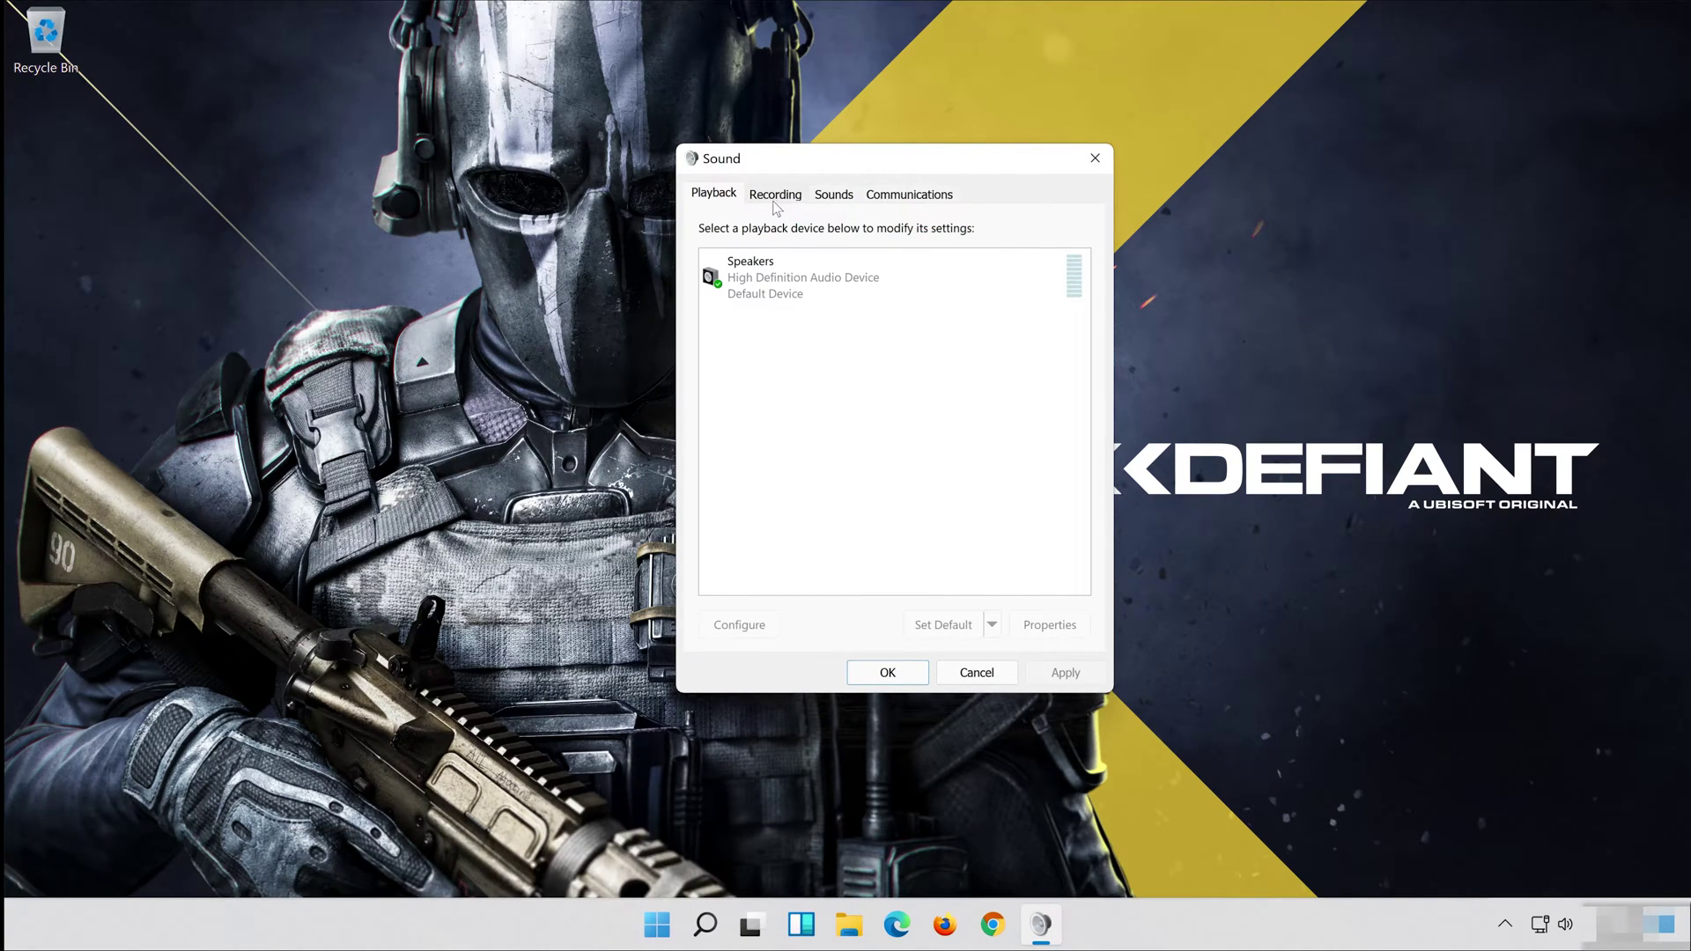
# Open the properties of the default Microphone among the recording devices
pyautogui.click(776, 208)
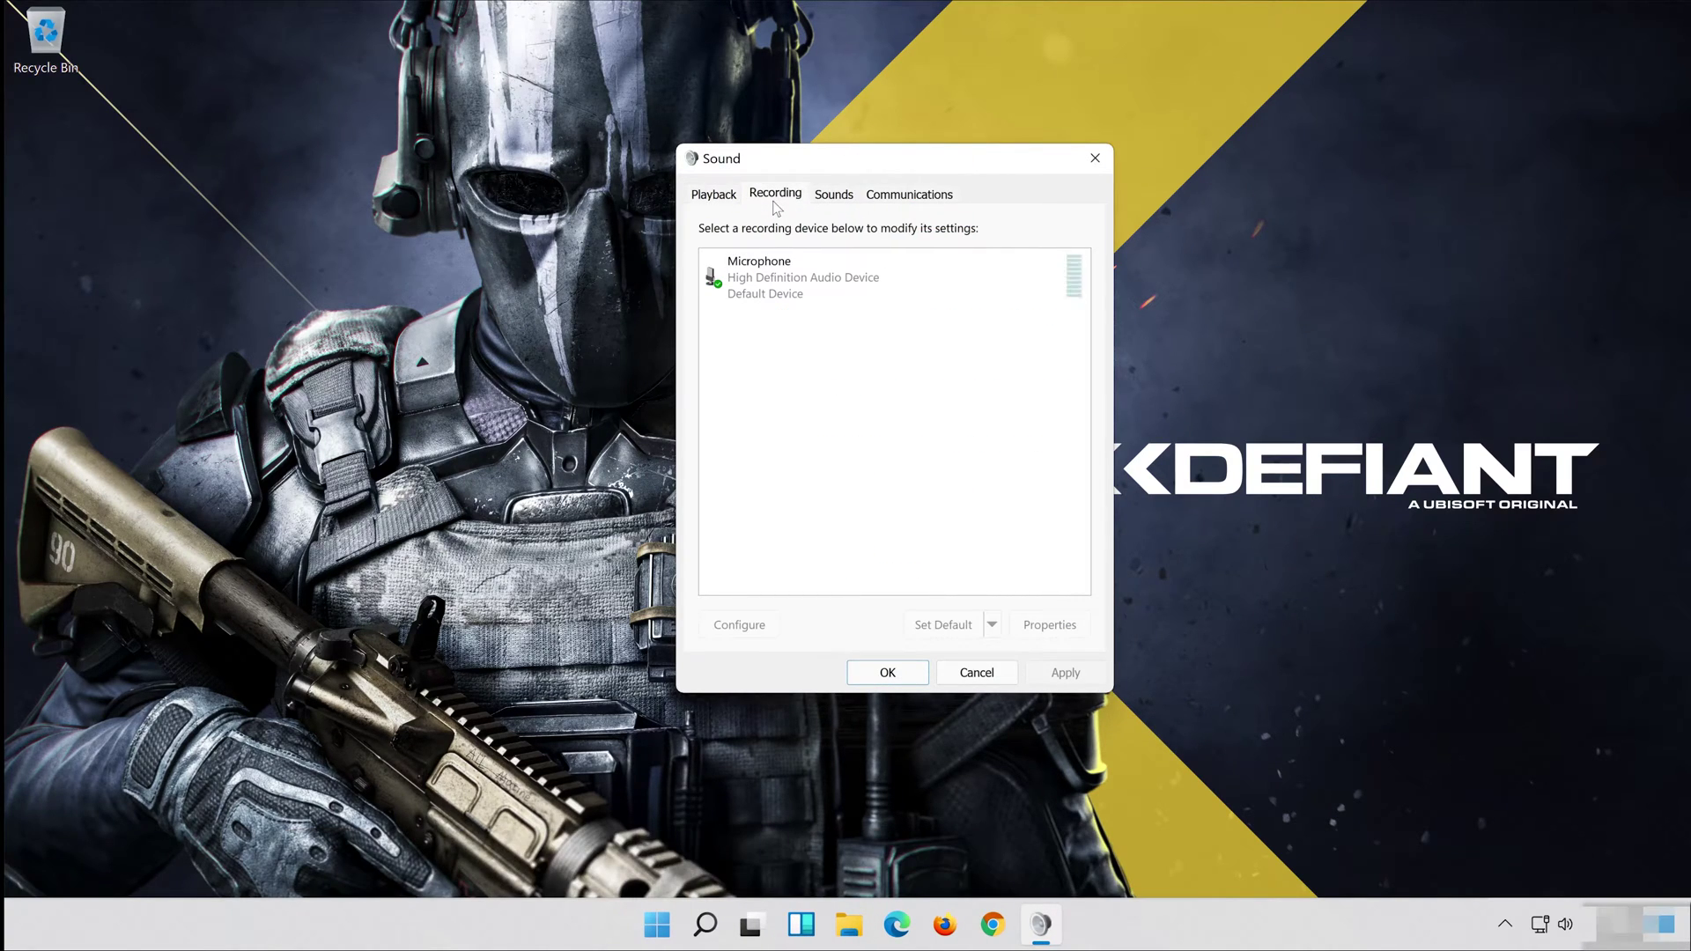
pyautogui.click(784, 278)
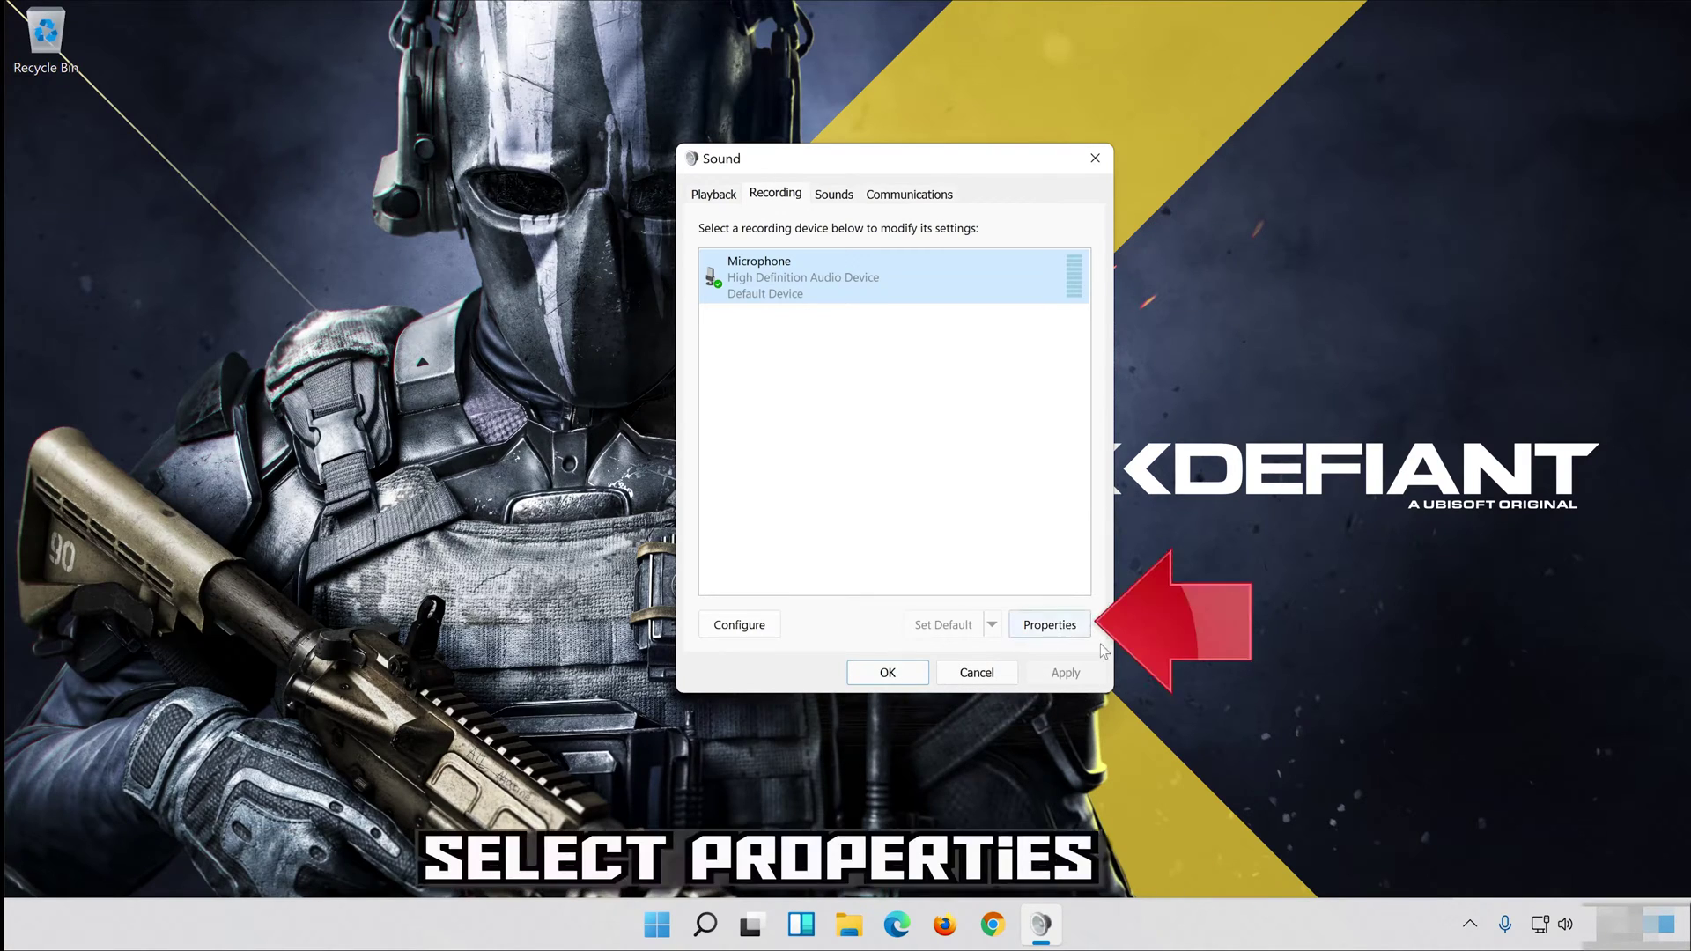
pyautogui.click(1048, 625)
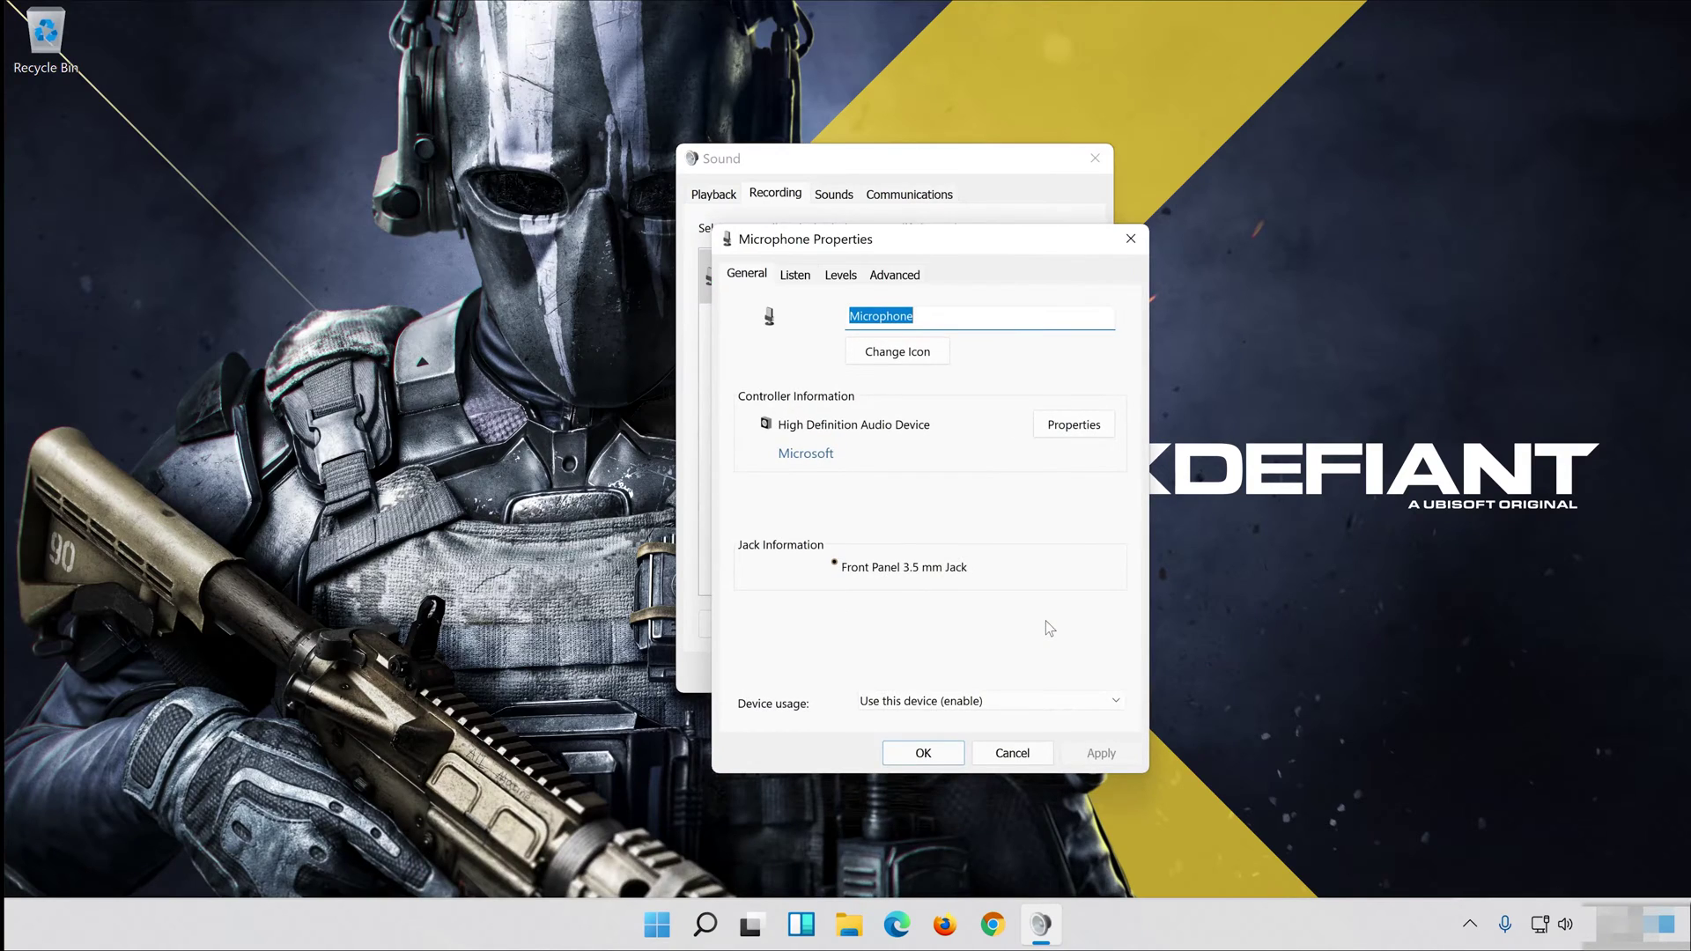
pyautogui.moveTo(993, 245); pyautogui.dragTo(974, 137)
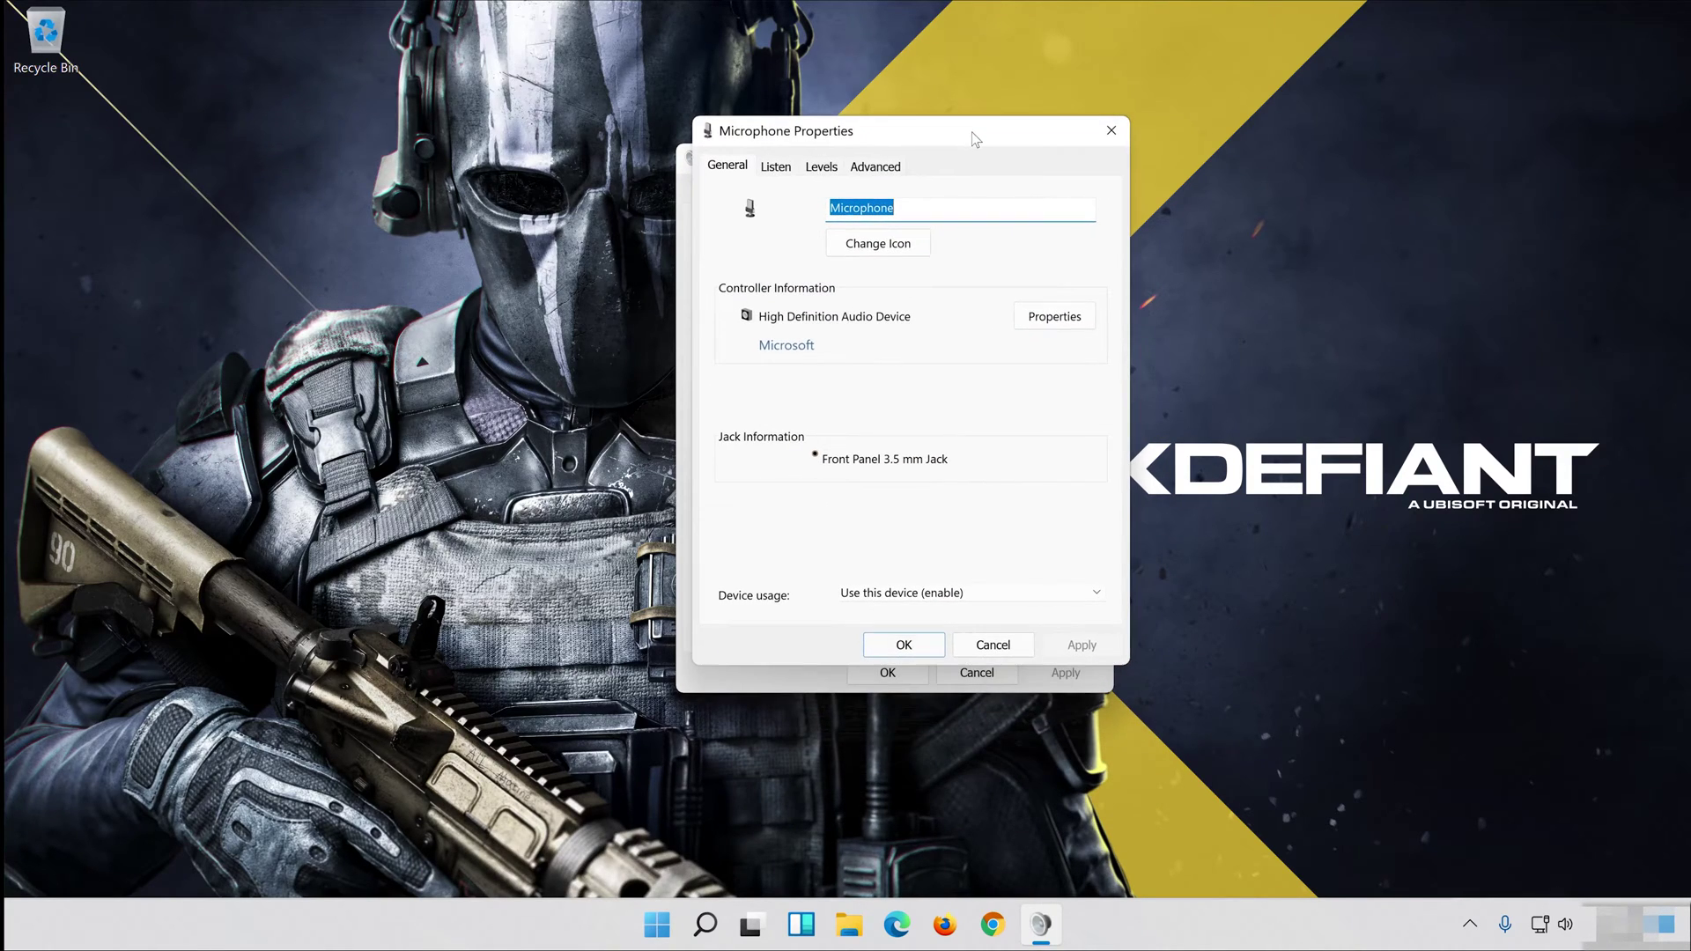
# Raise the microphone's volume level to 100, then confirm the device properties and the Sound dialog
pyautogui.click(821, 169)
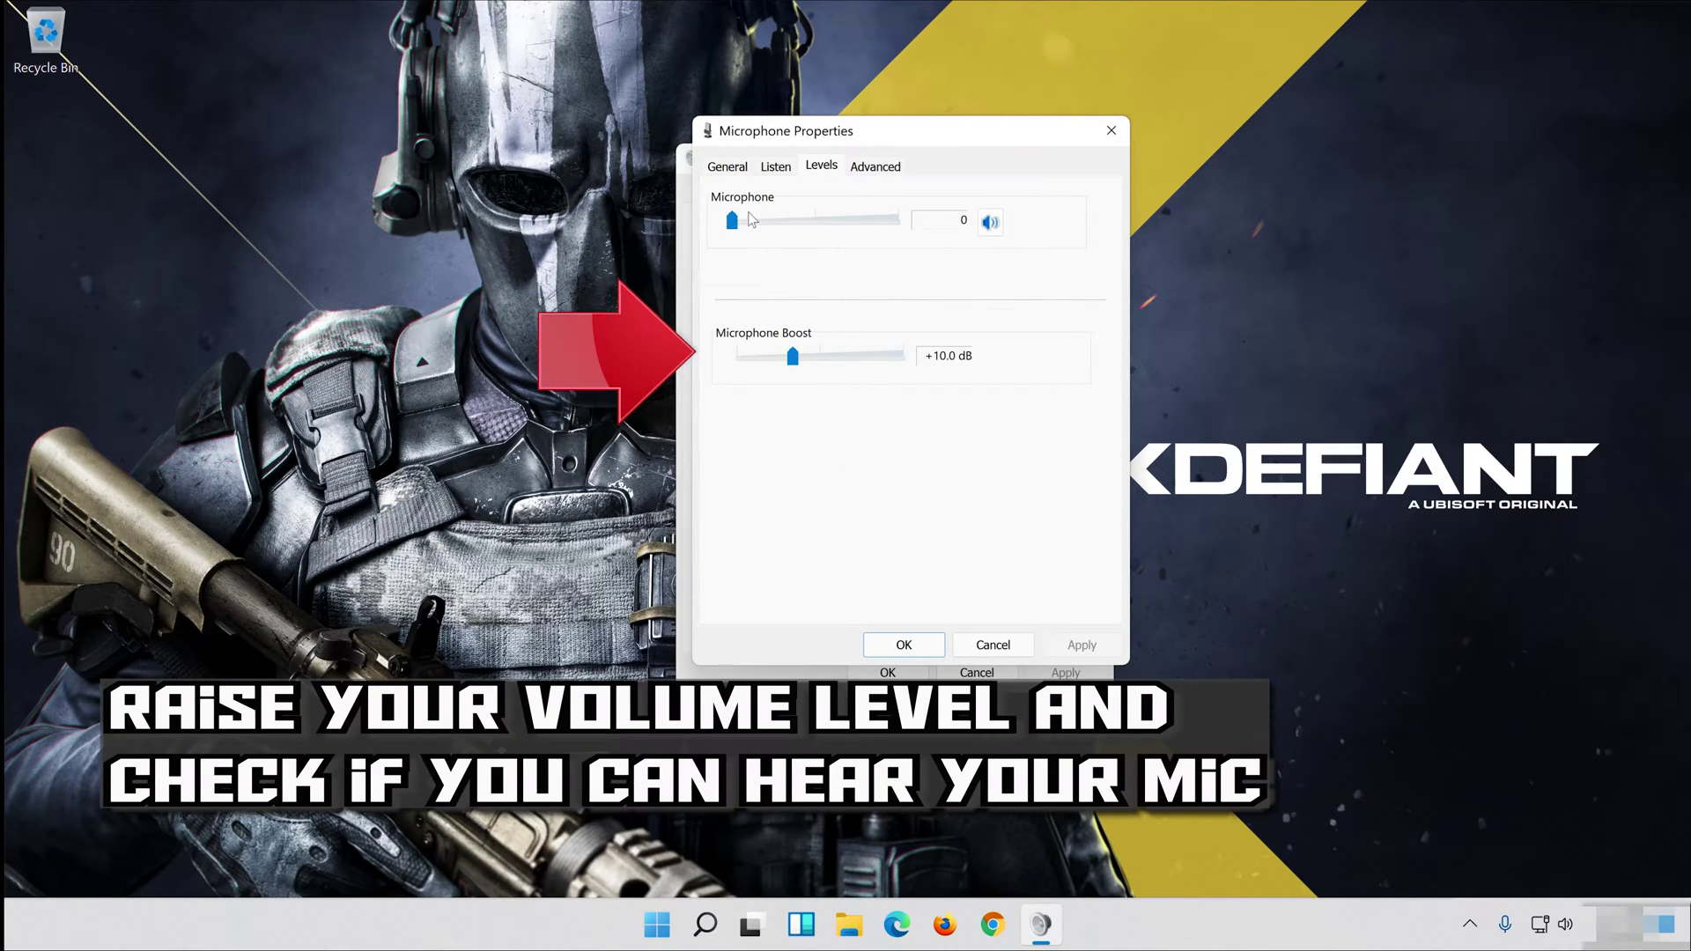
pyautogui.moveTo(765, 217); pyautogui.dragTo(920, 231)
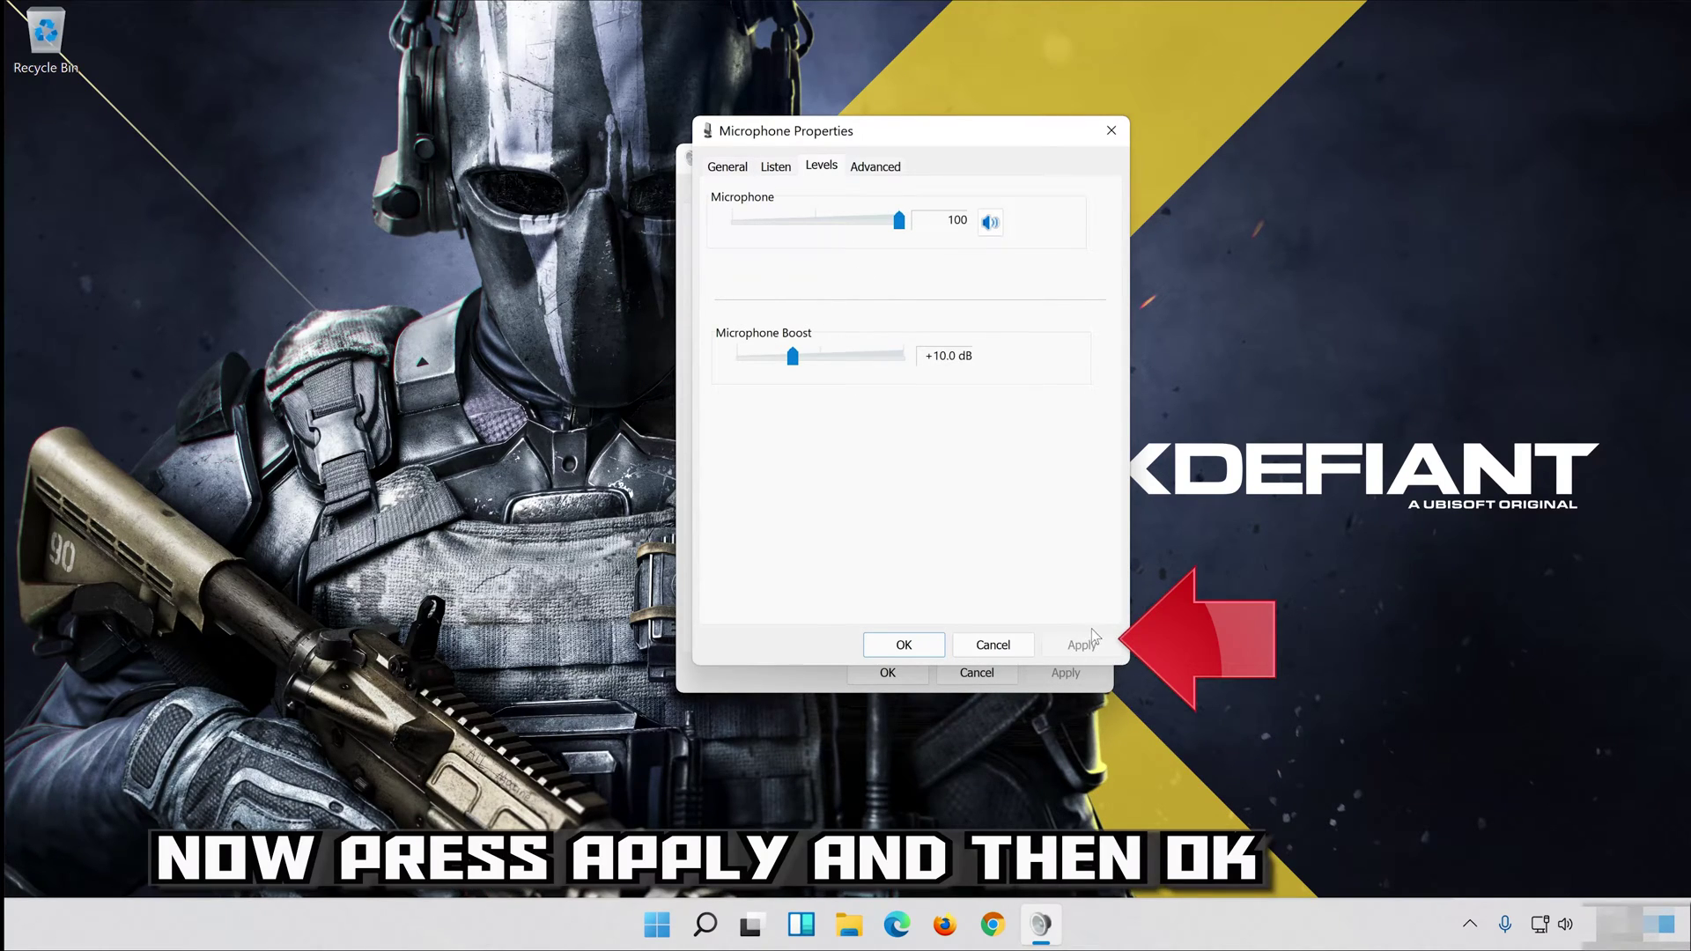
pyautogui.click(894, 648)
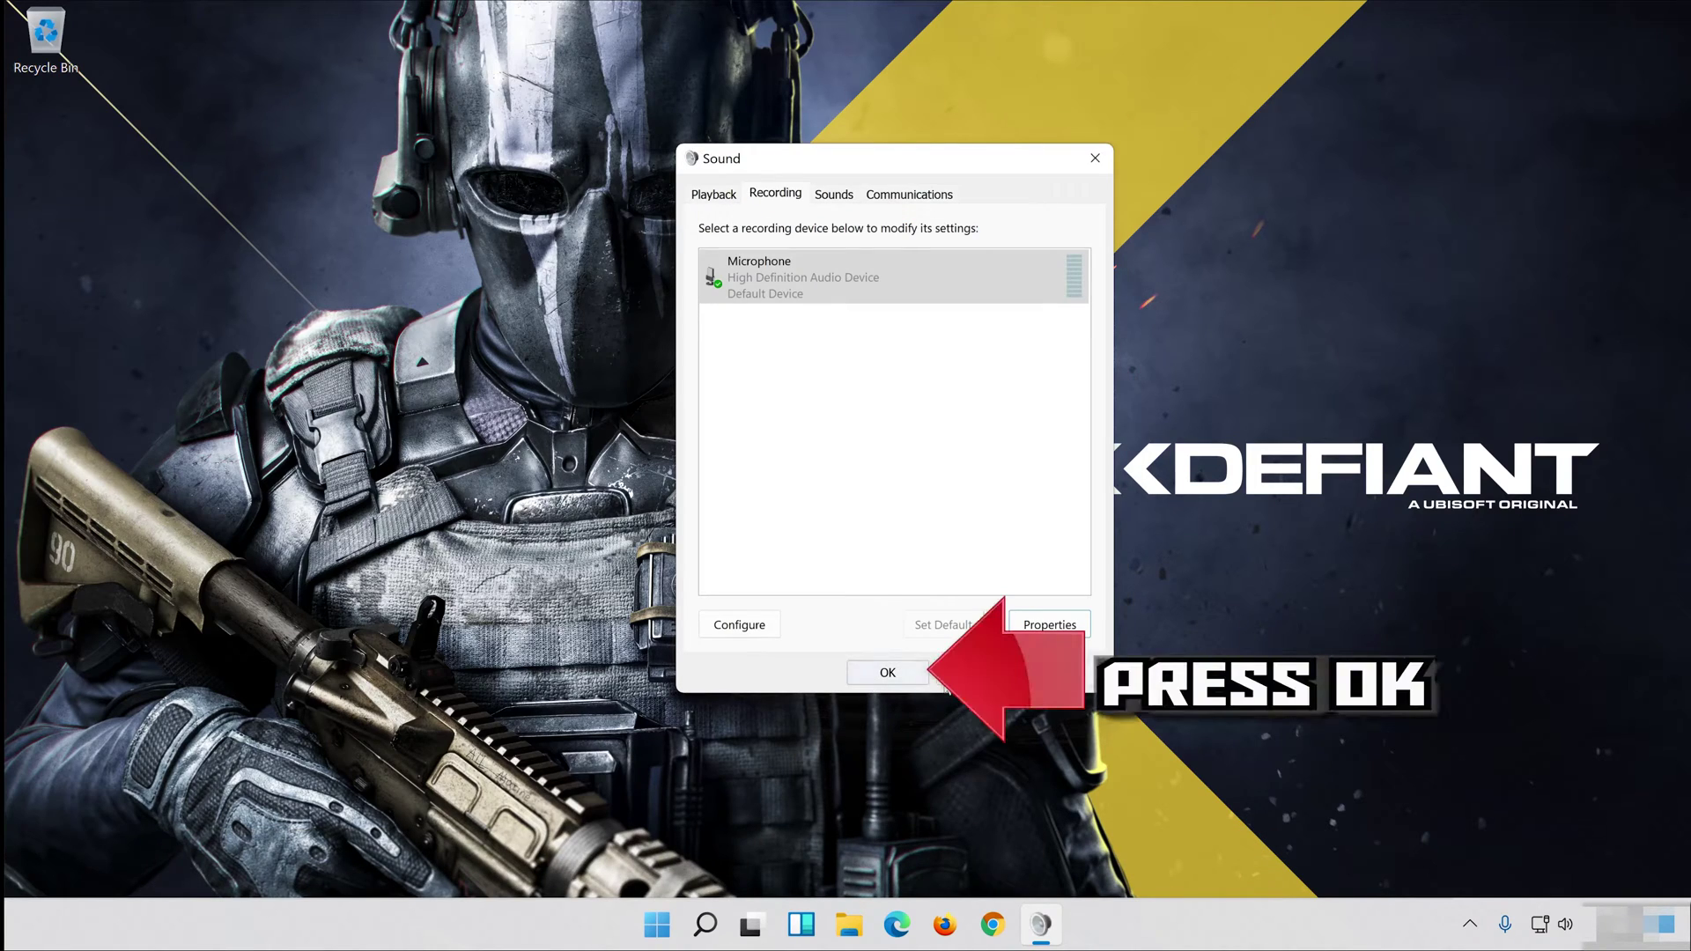
pyautogui.click(888, 672)
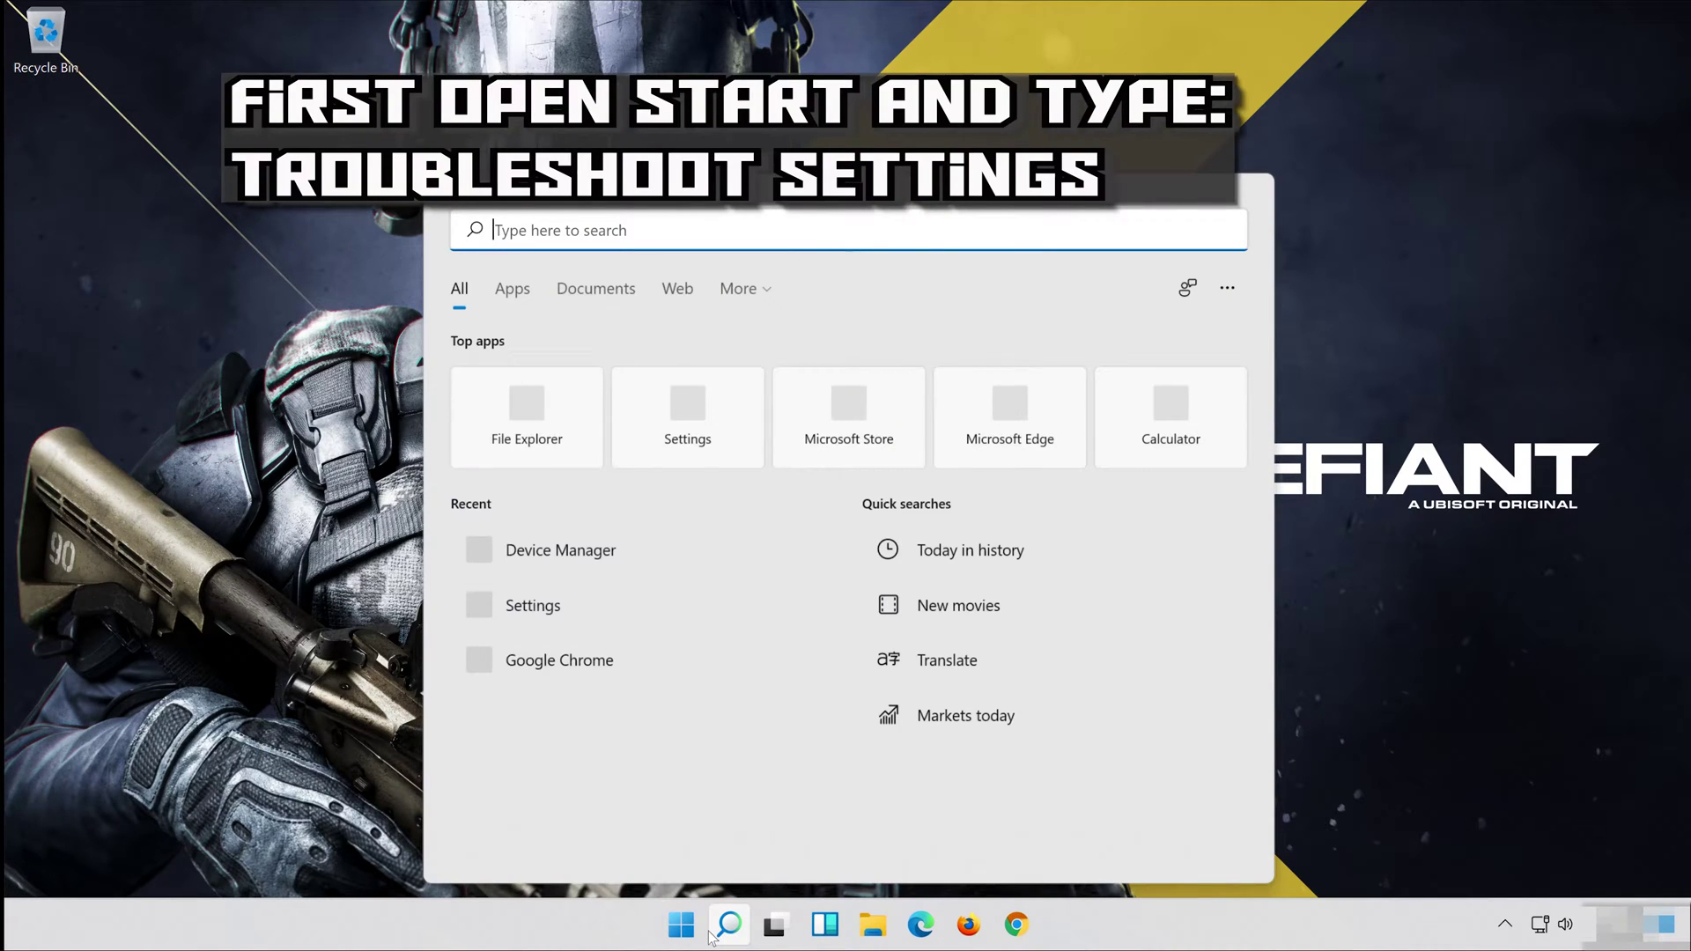
# Search Windows for "troubleshoot settings" and open the Troubleshoot settings page
pyautogui.write('trouble')
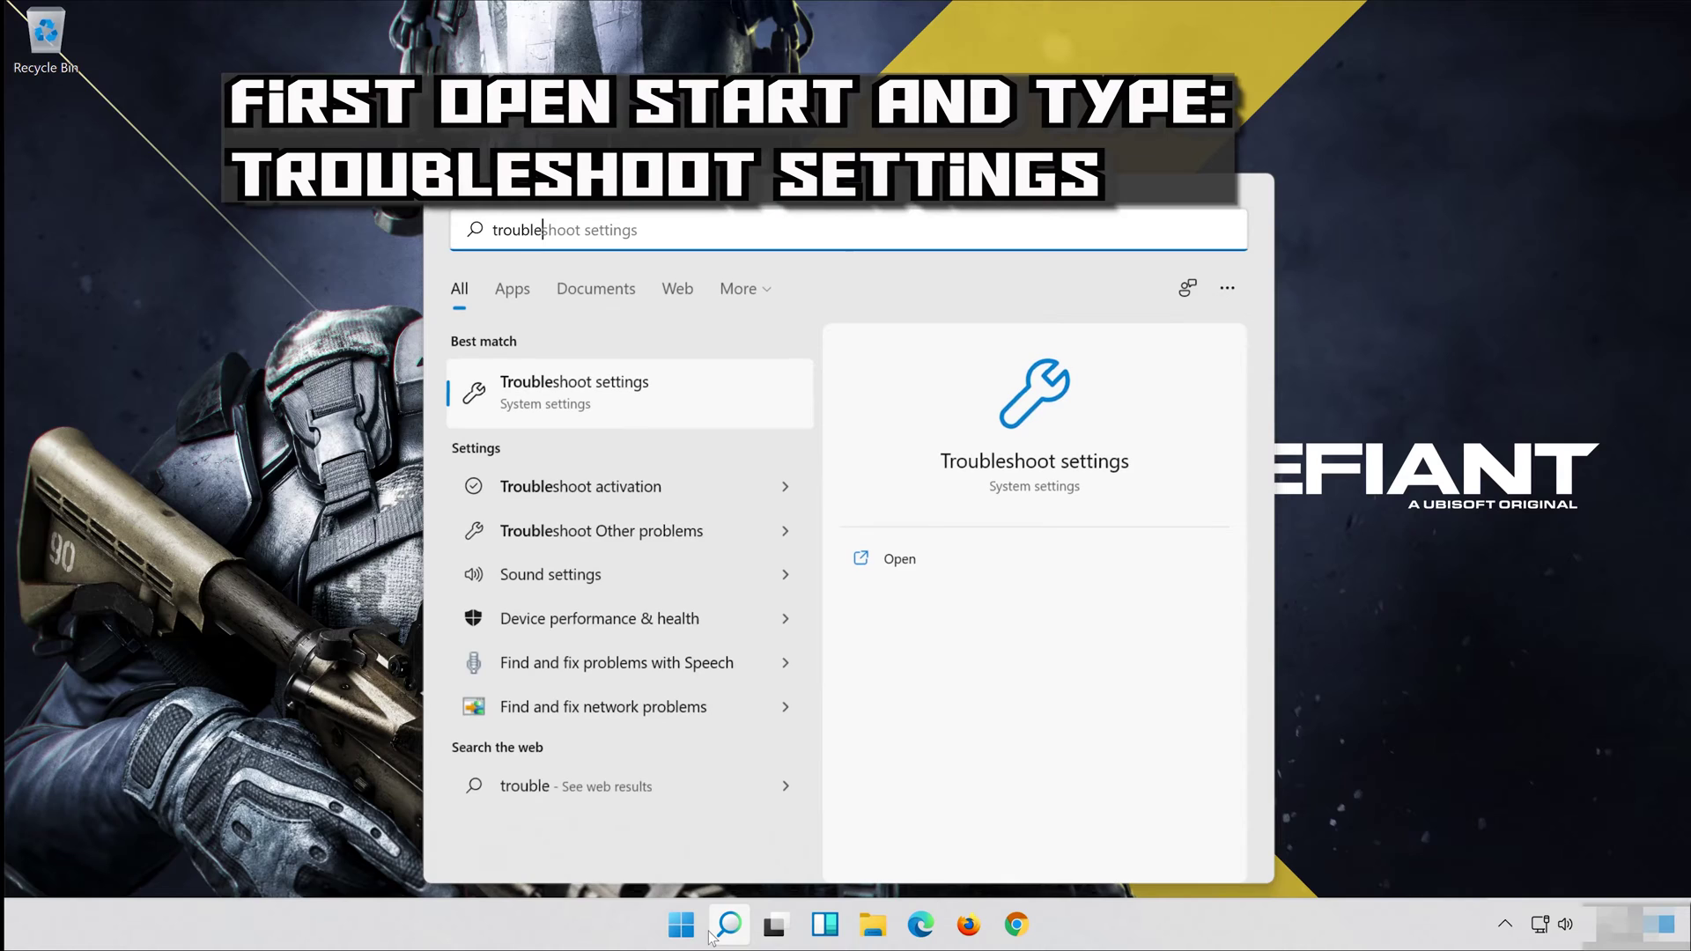
pyautogui.write('shoot setti')
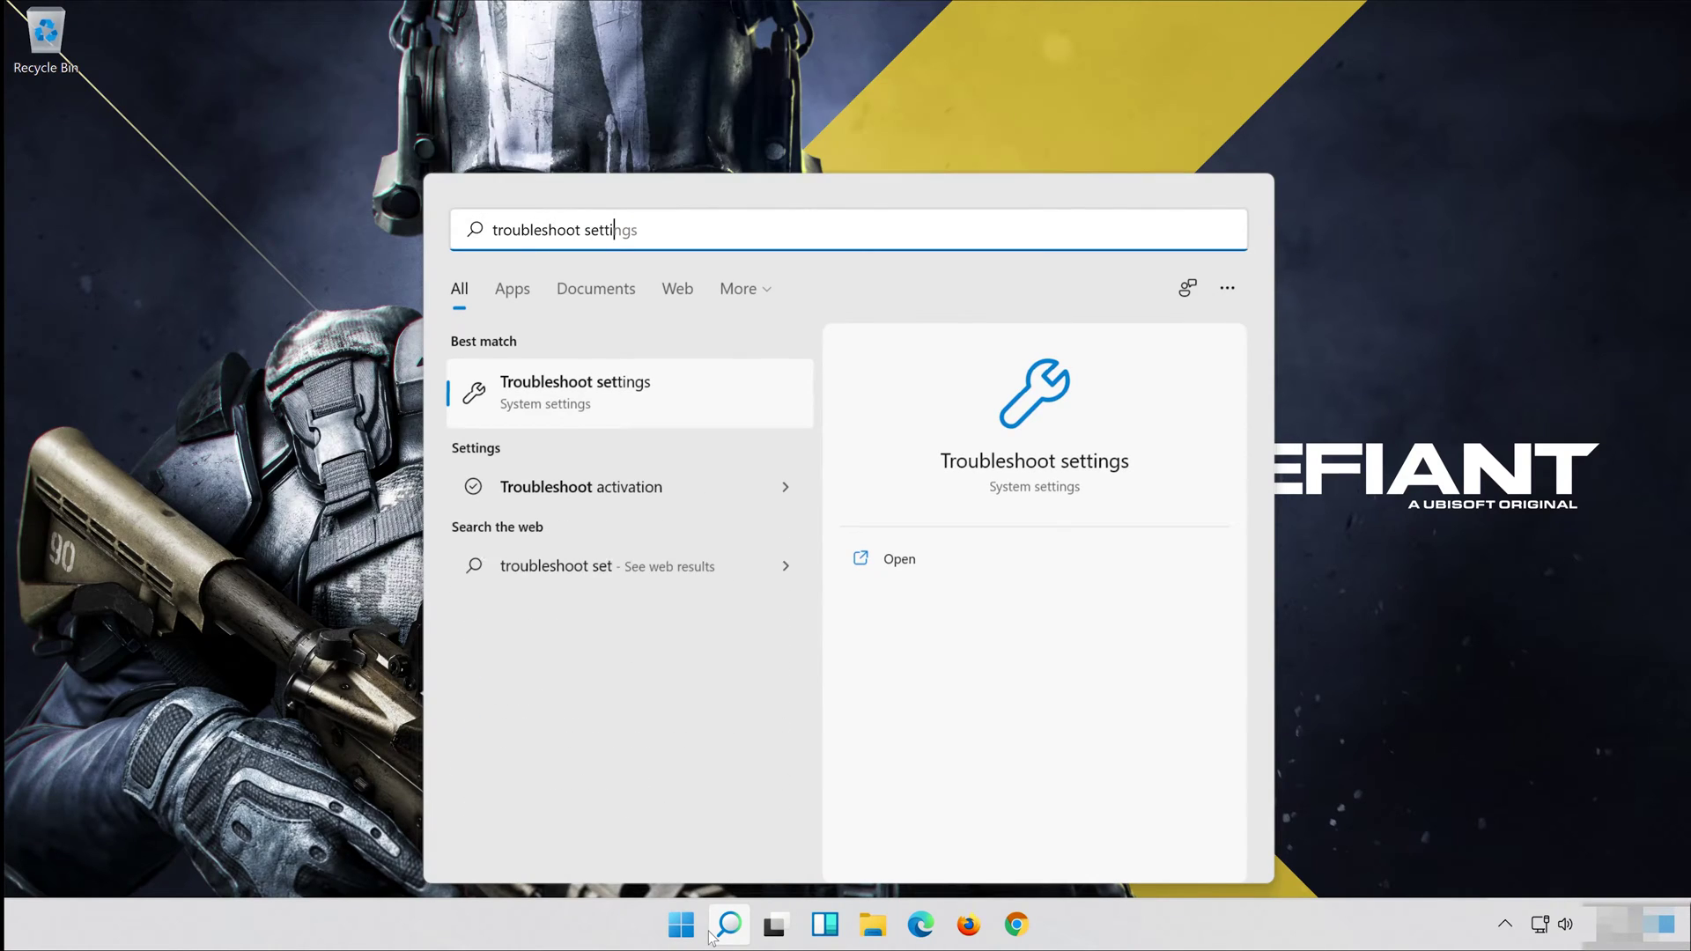
pyautogui.write('ngs')
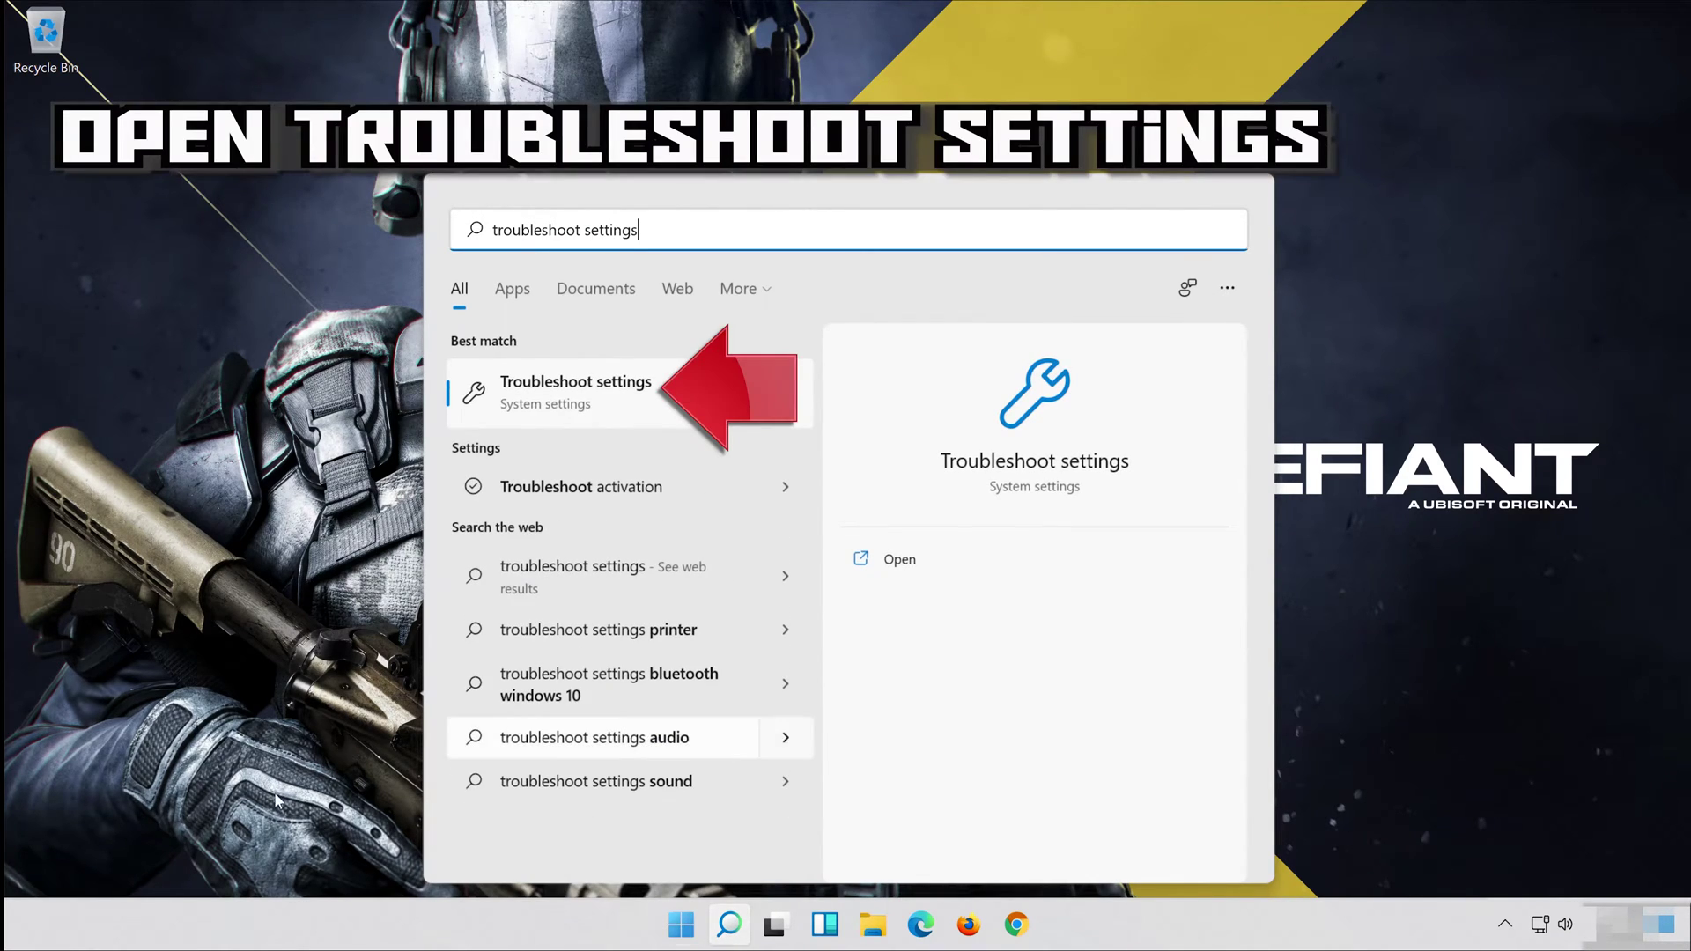
pyautogui.click(628, 398)
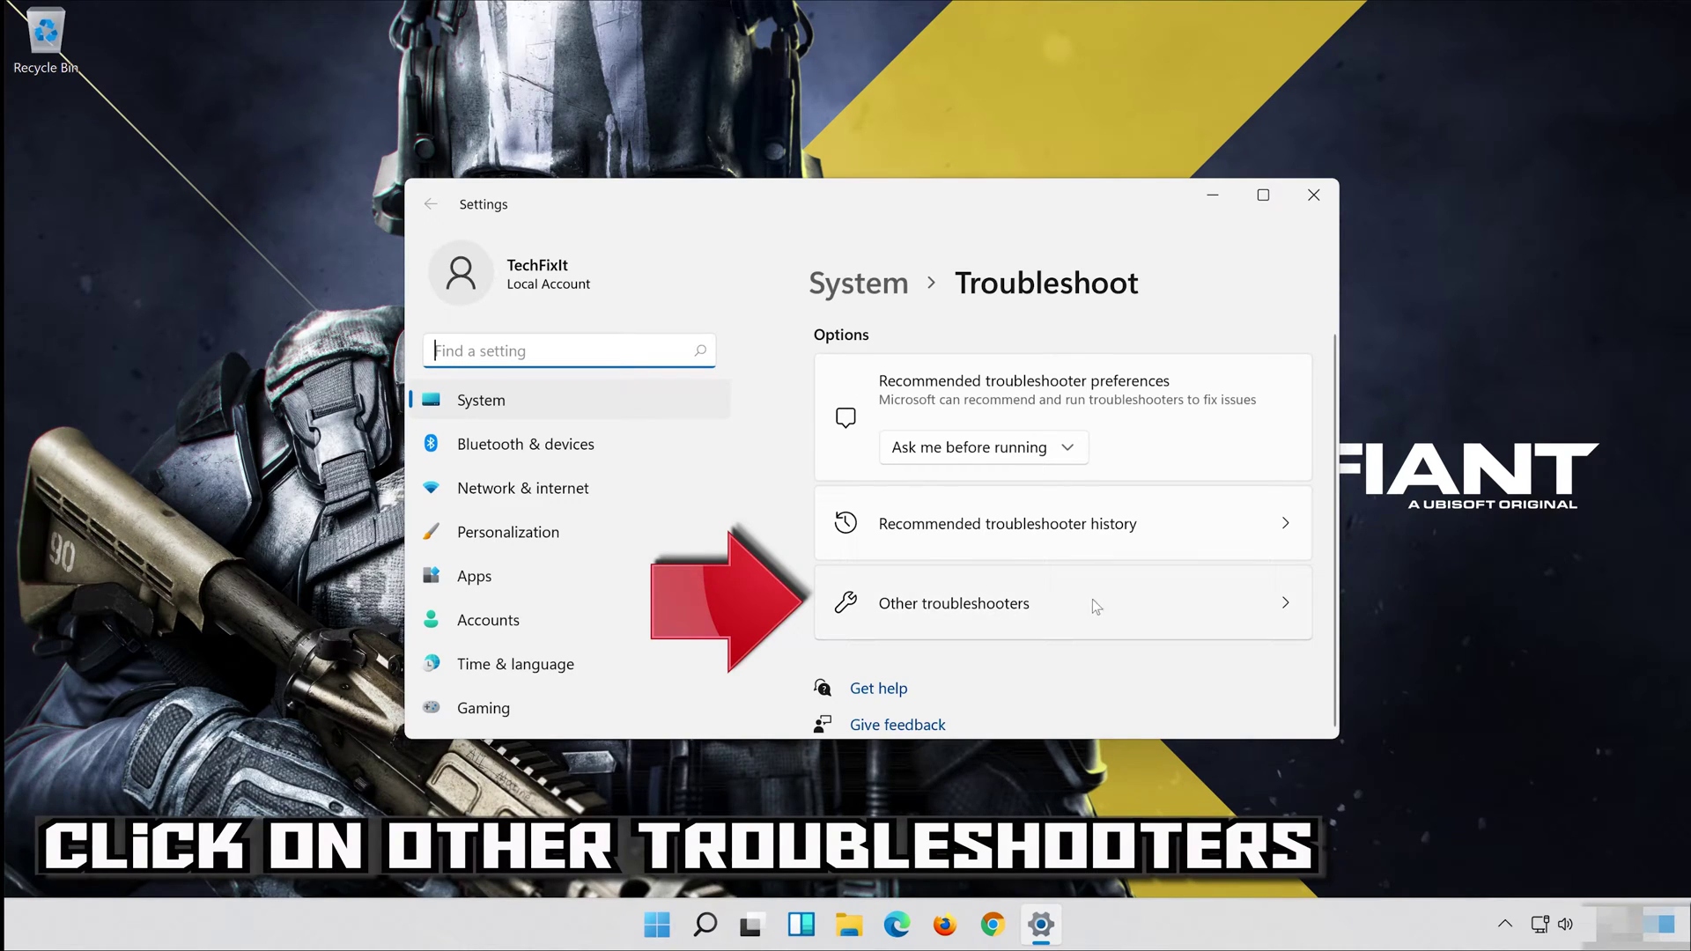
# Run the Recording Audio troubleshooter from the list of other troubleshooters
pyautogui.click(1283, 606)
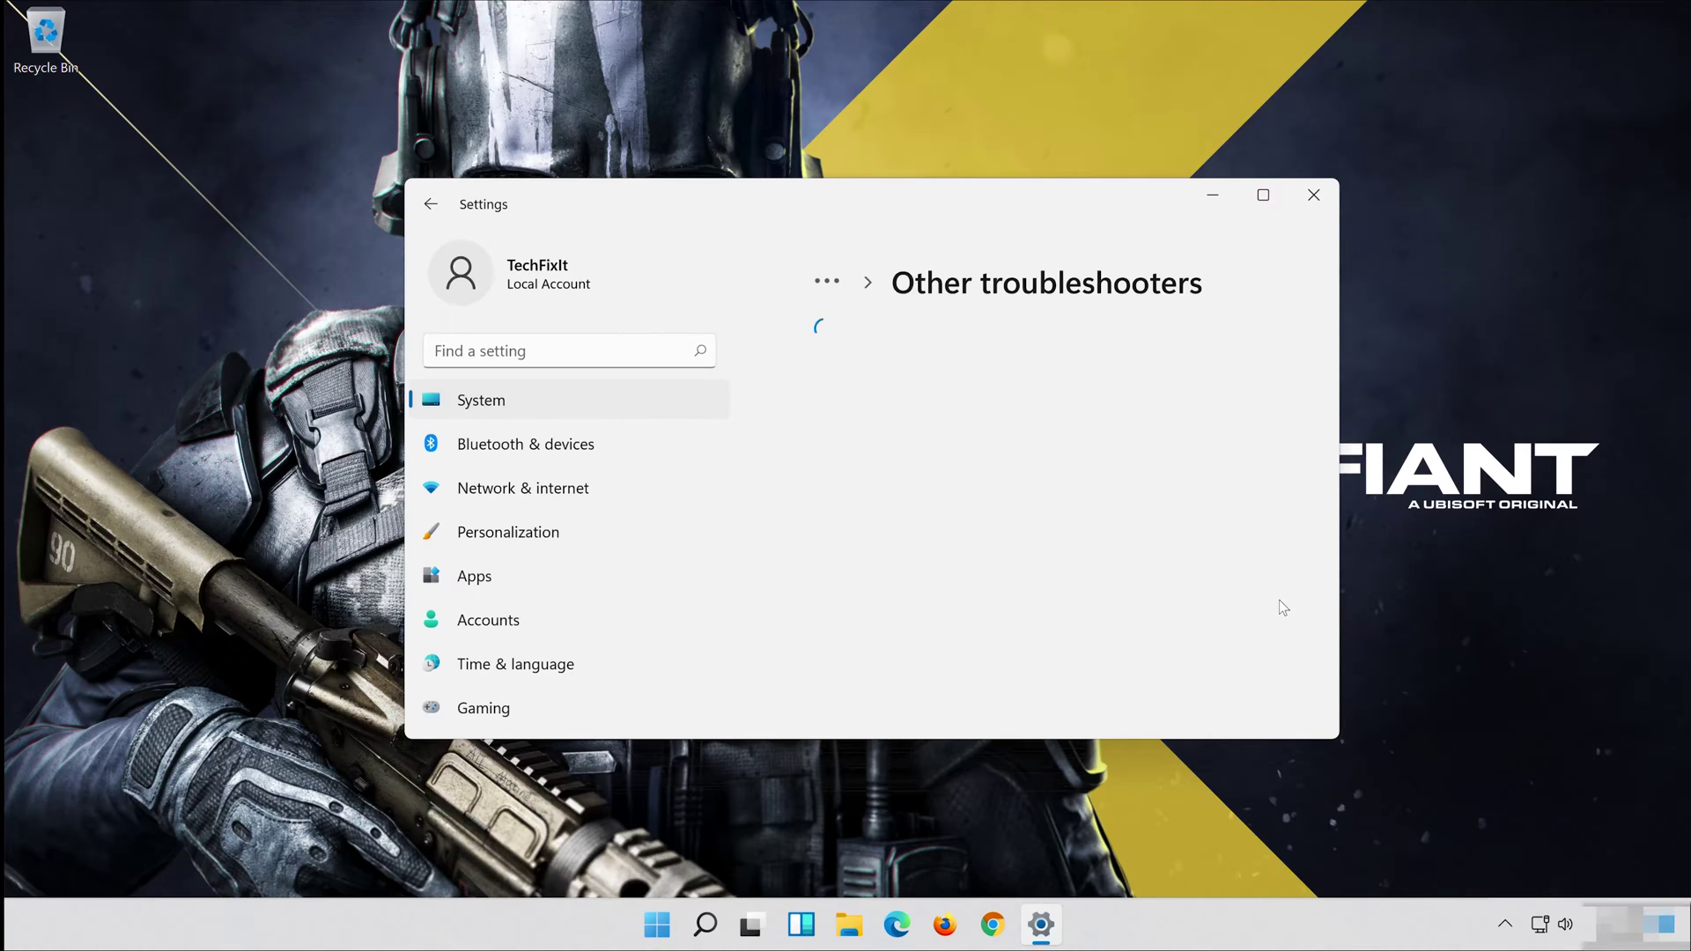
pyautogui.scroll(-5, 1071, 614)
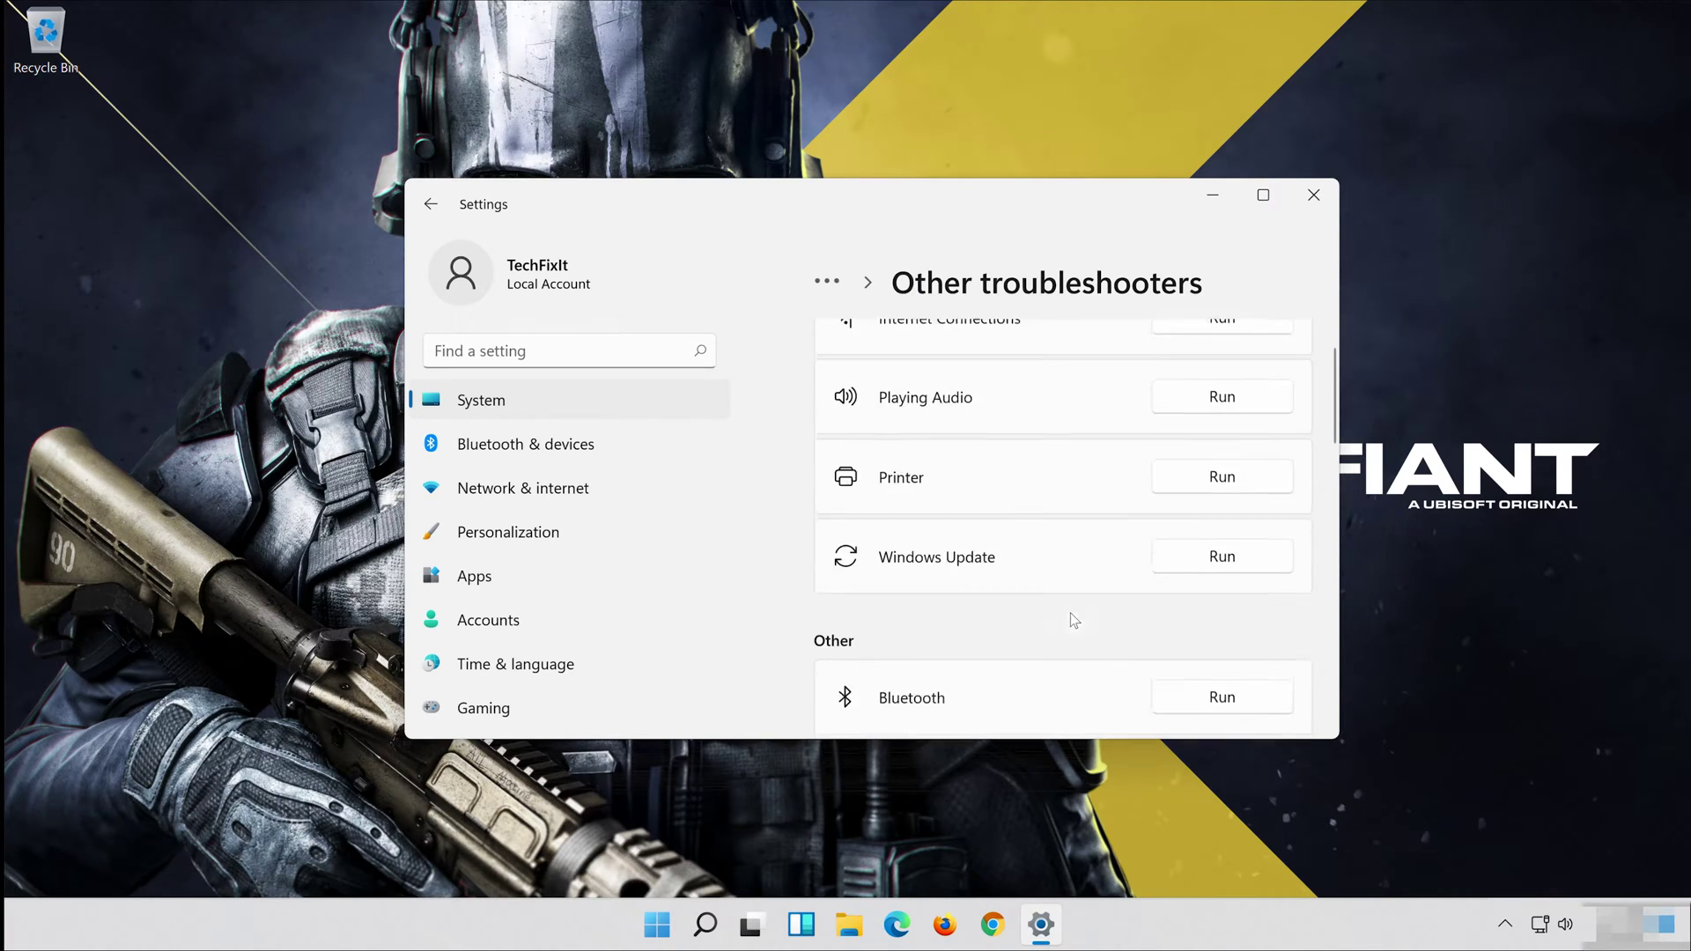
pyautogui.scroll(-5, 1070, 614)
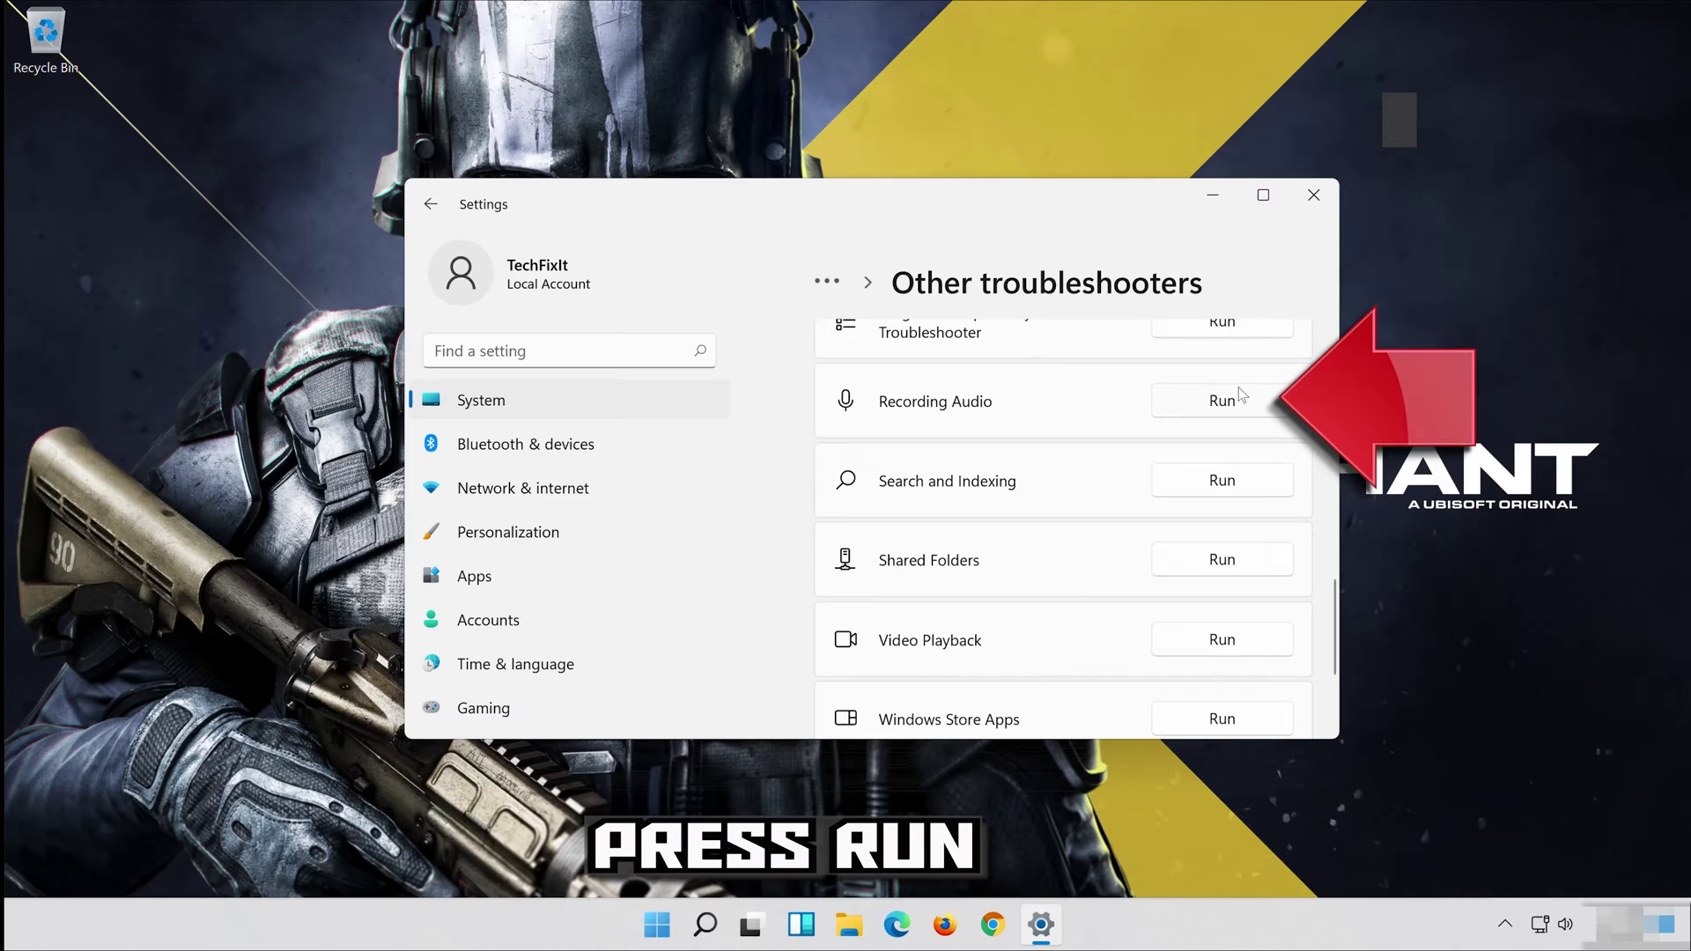
pyautogui.click(1239, 396)
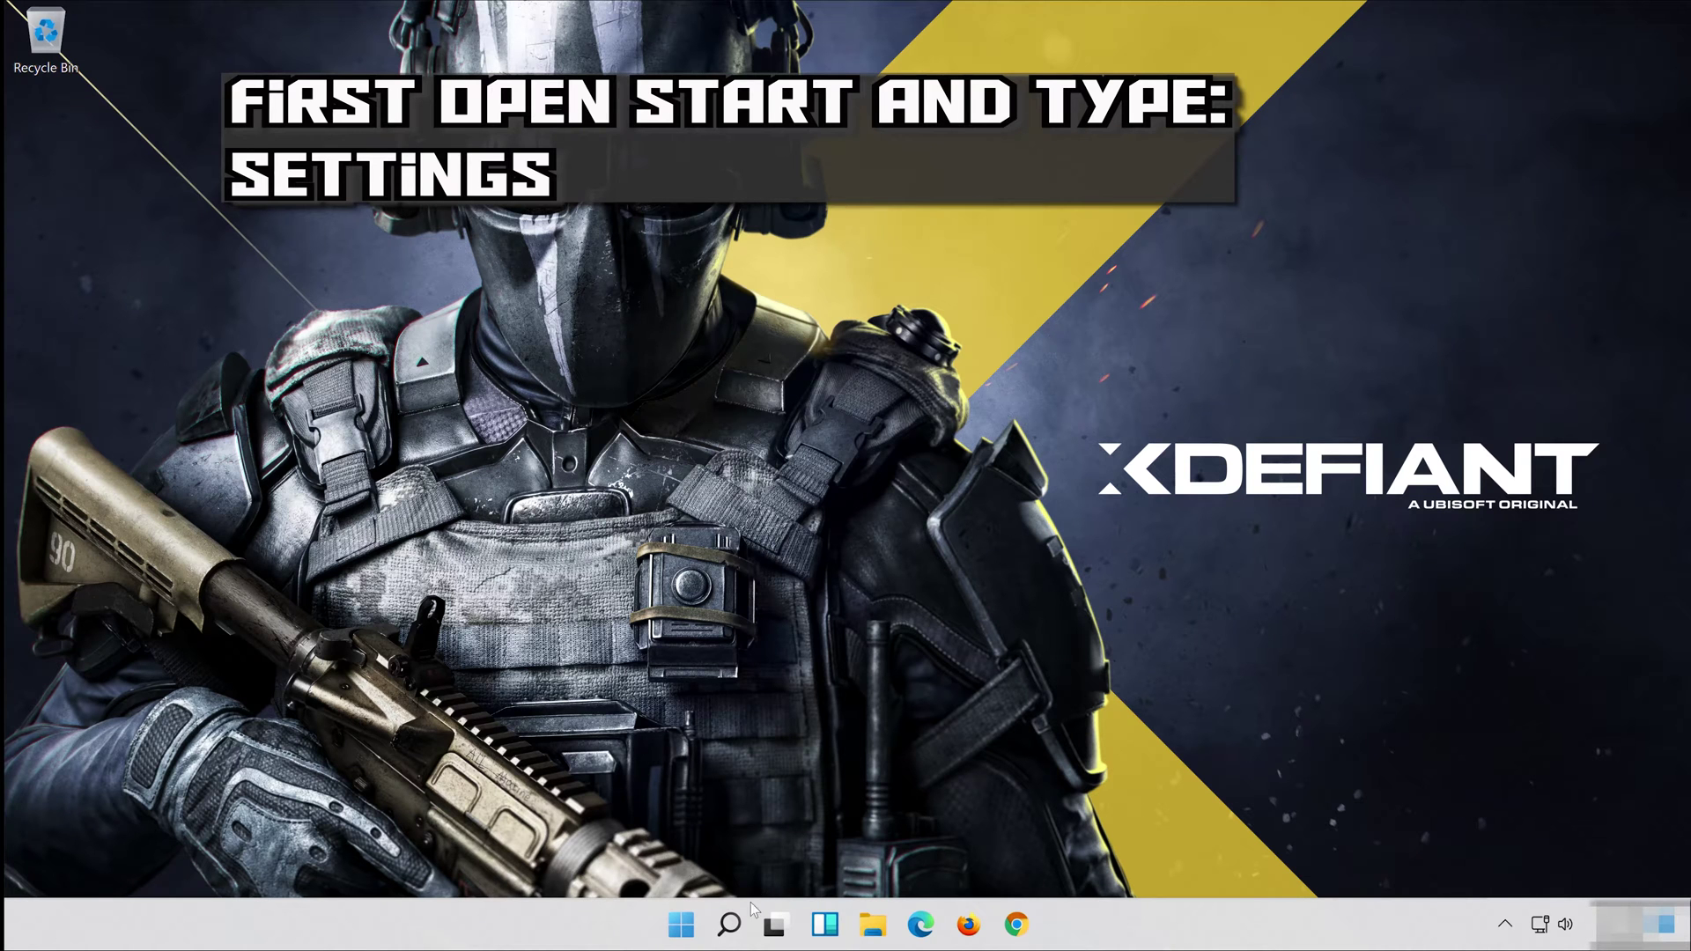
# Search Windows for "settings" and open the Settings app
pyautogui.click(732, 929)
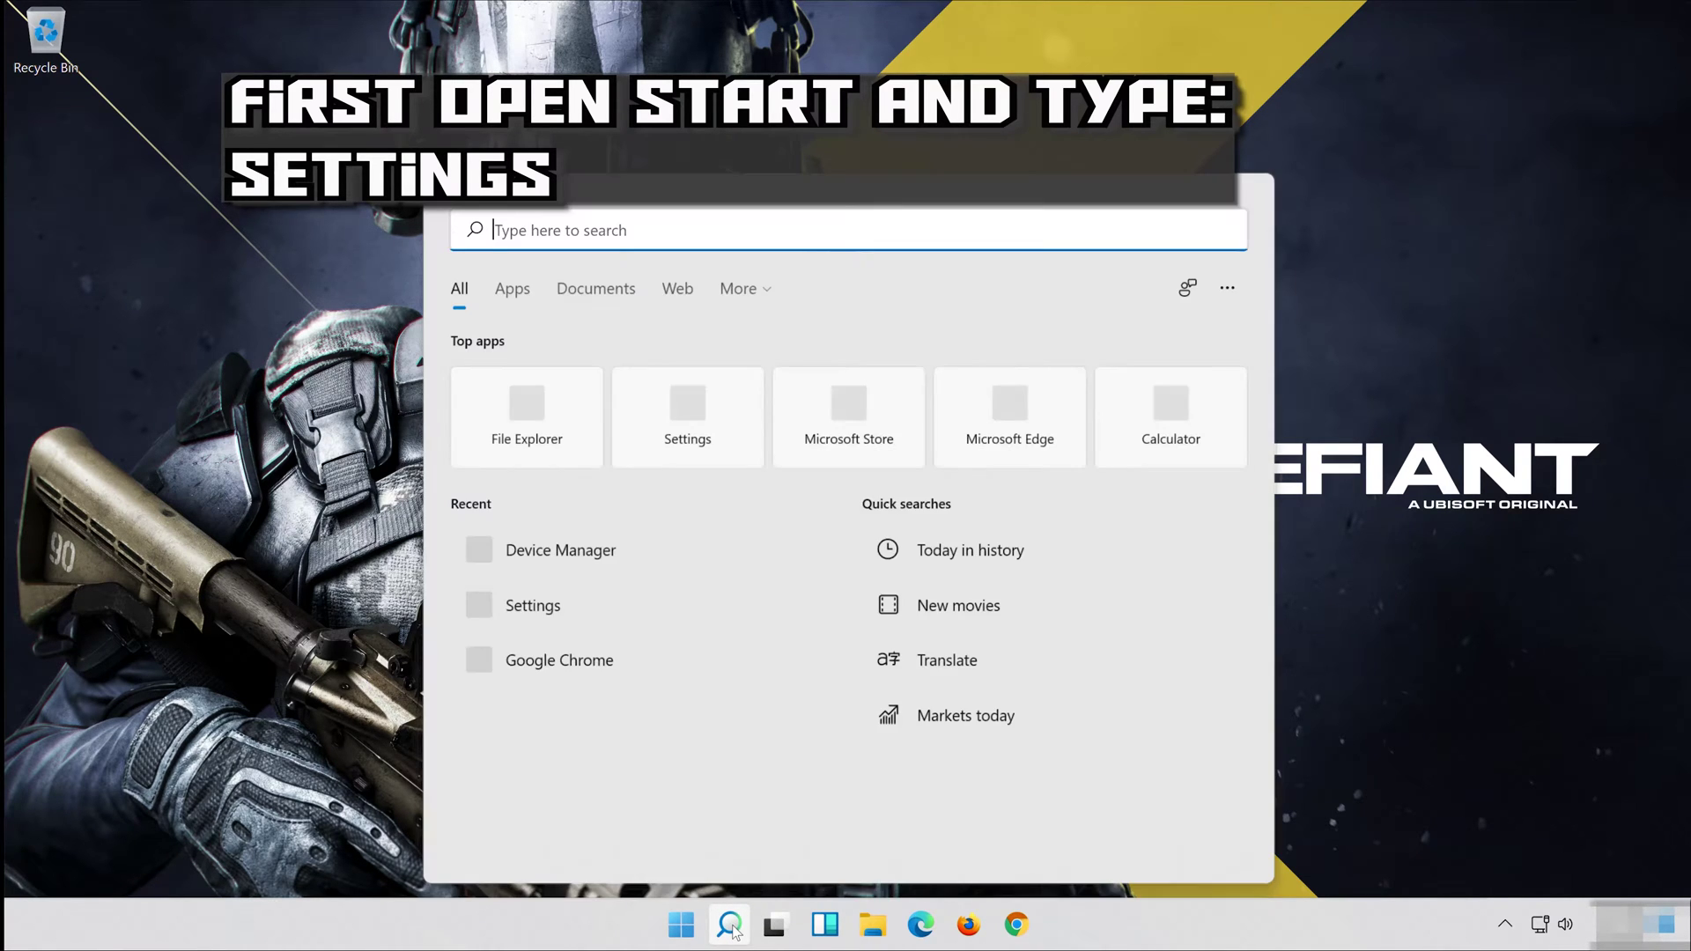
pyautogui.write('settin')
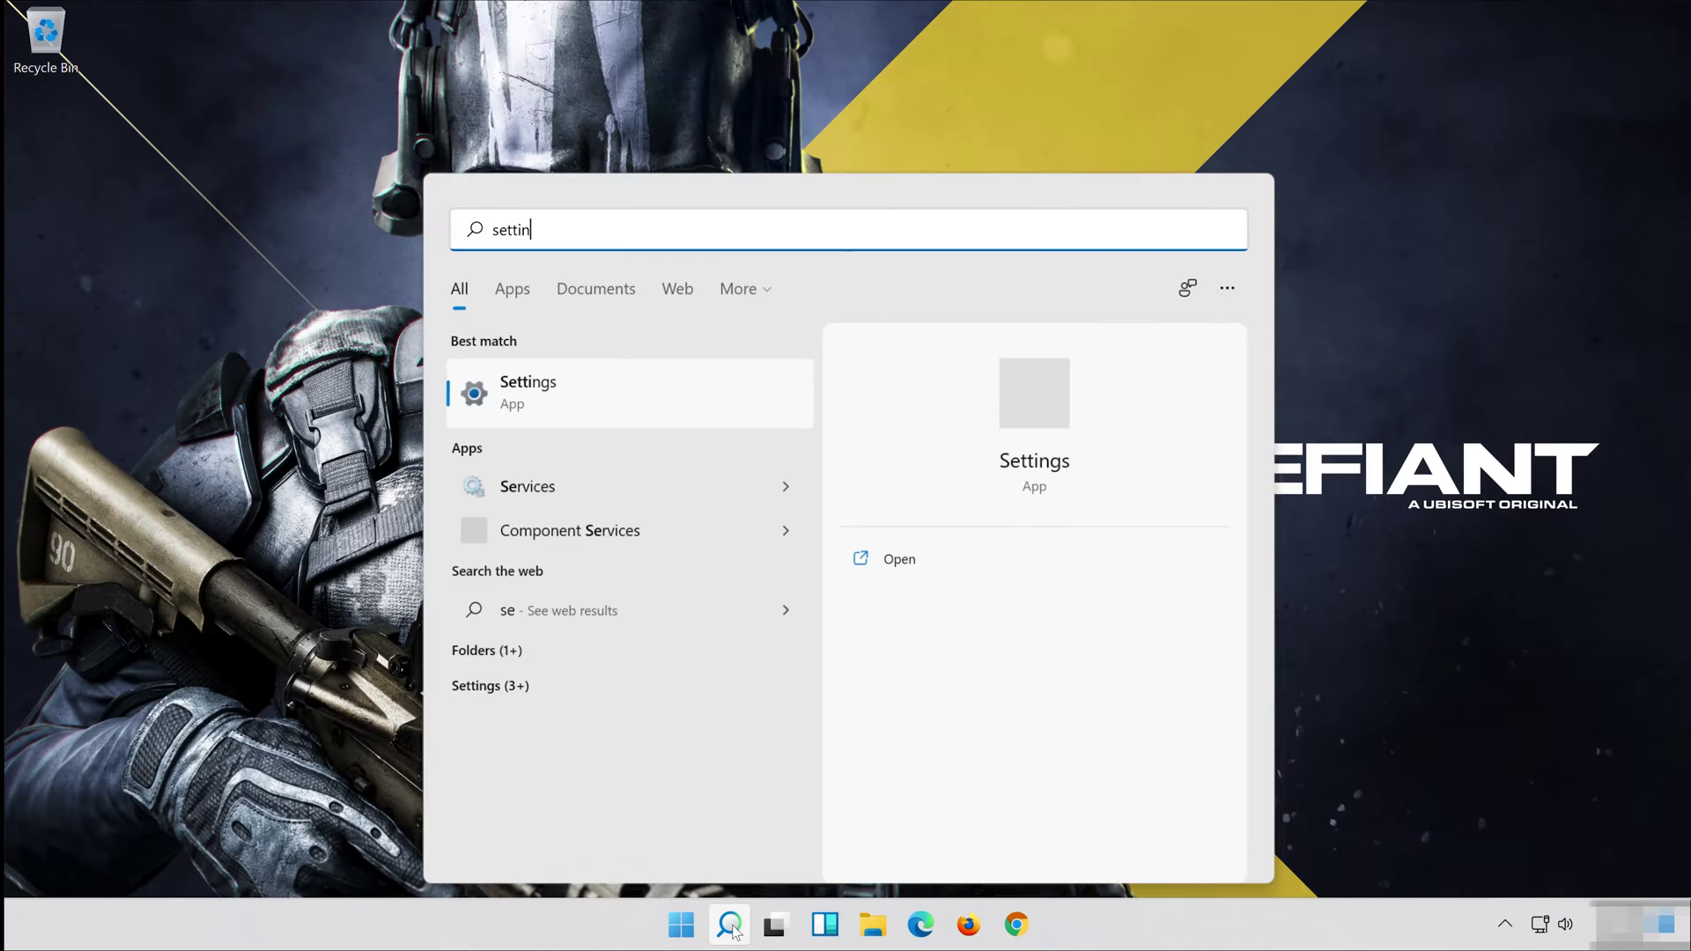
pyautogui.write('gs')
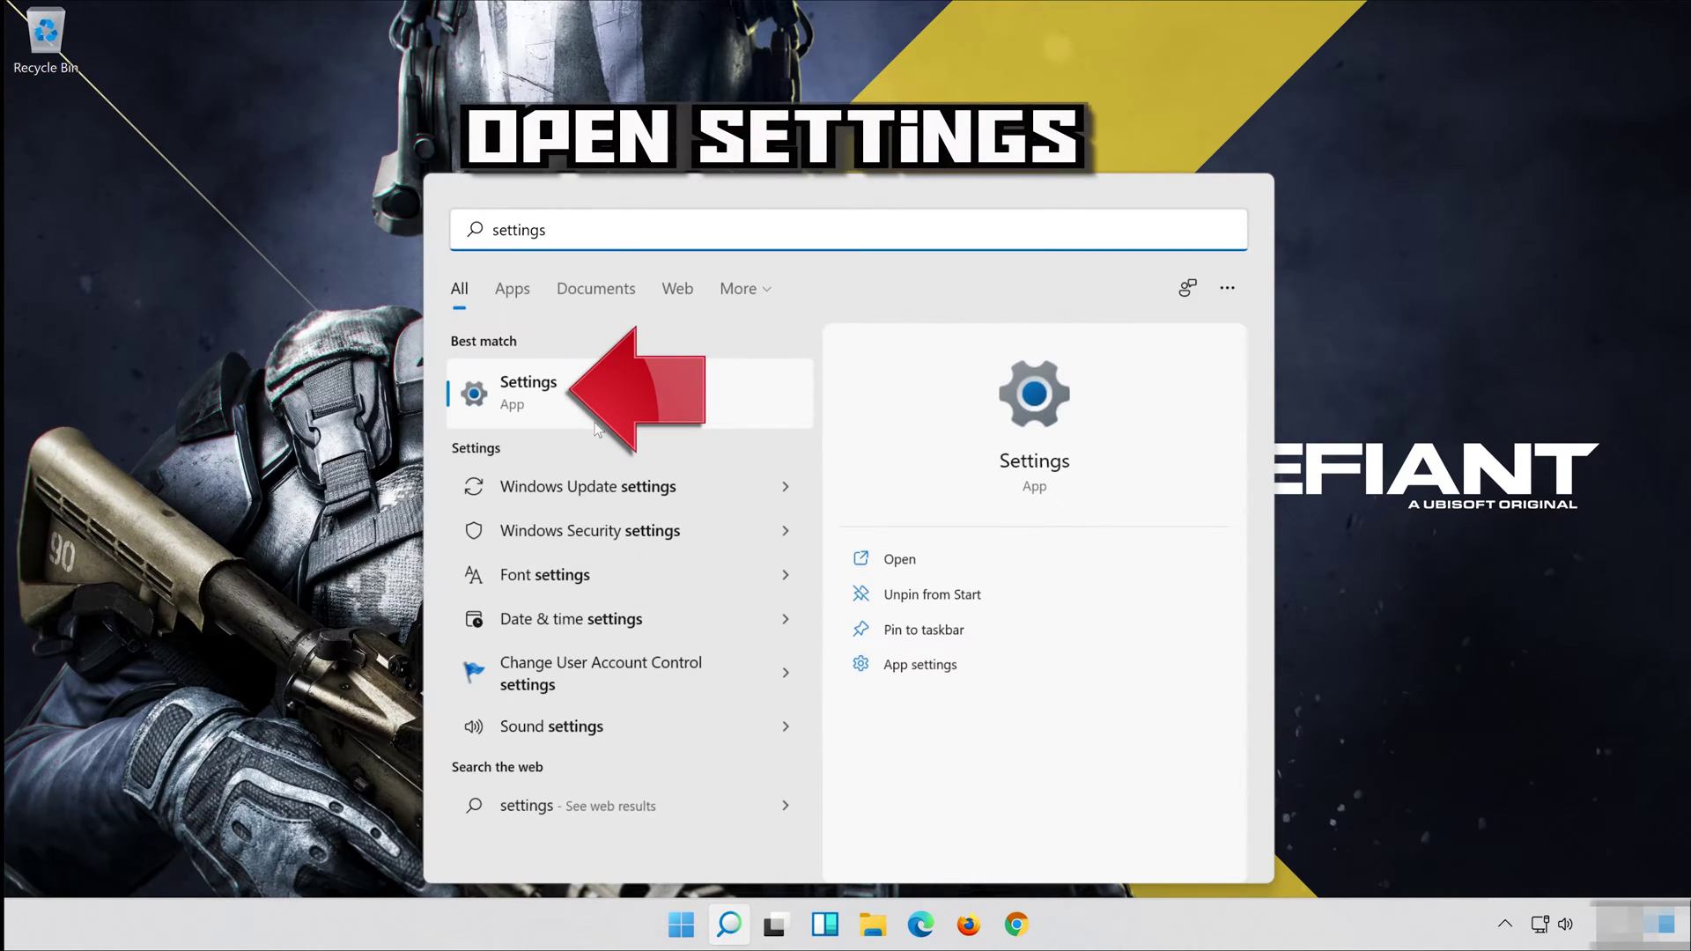
pyautogui.click(641, 401)
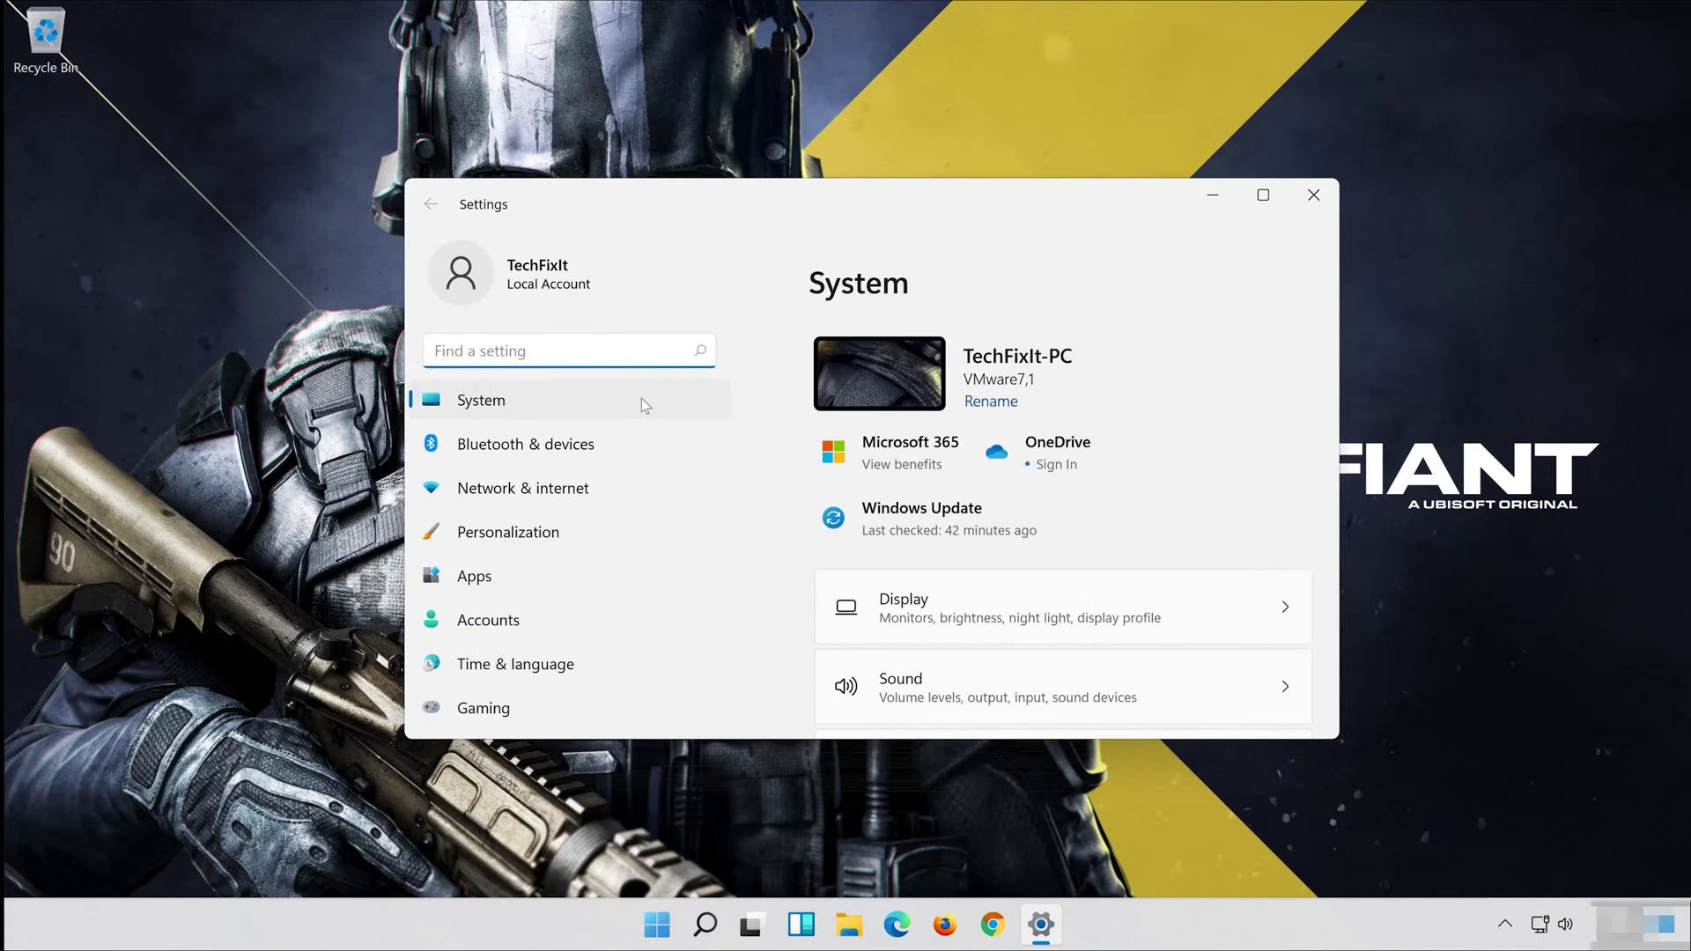
# Open the Microphone permission page within the Privacy & security settings
pyautogui.scroll(-3, 634, 449)
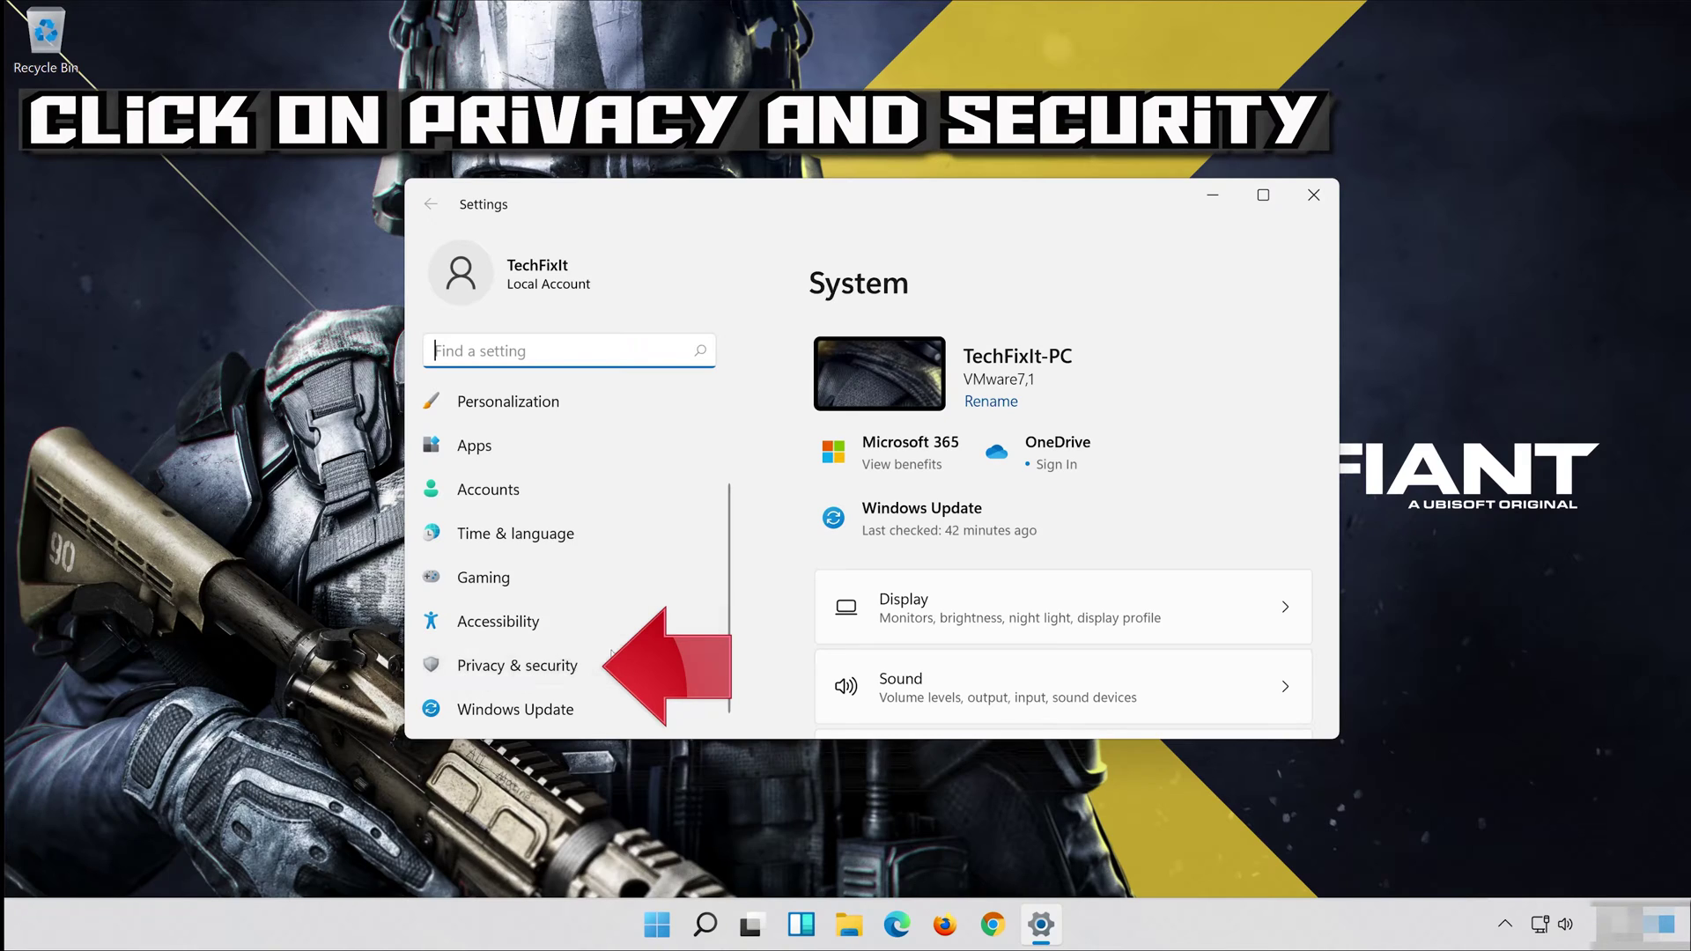
pyautogui.click(585, 668)
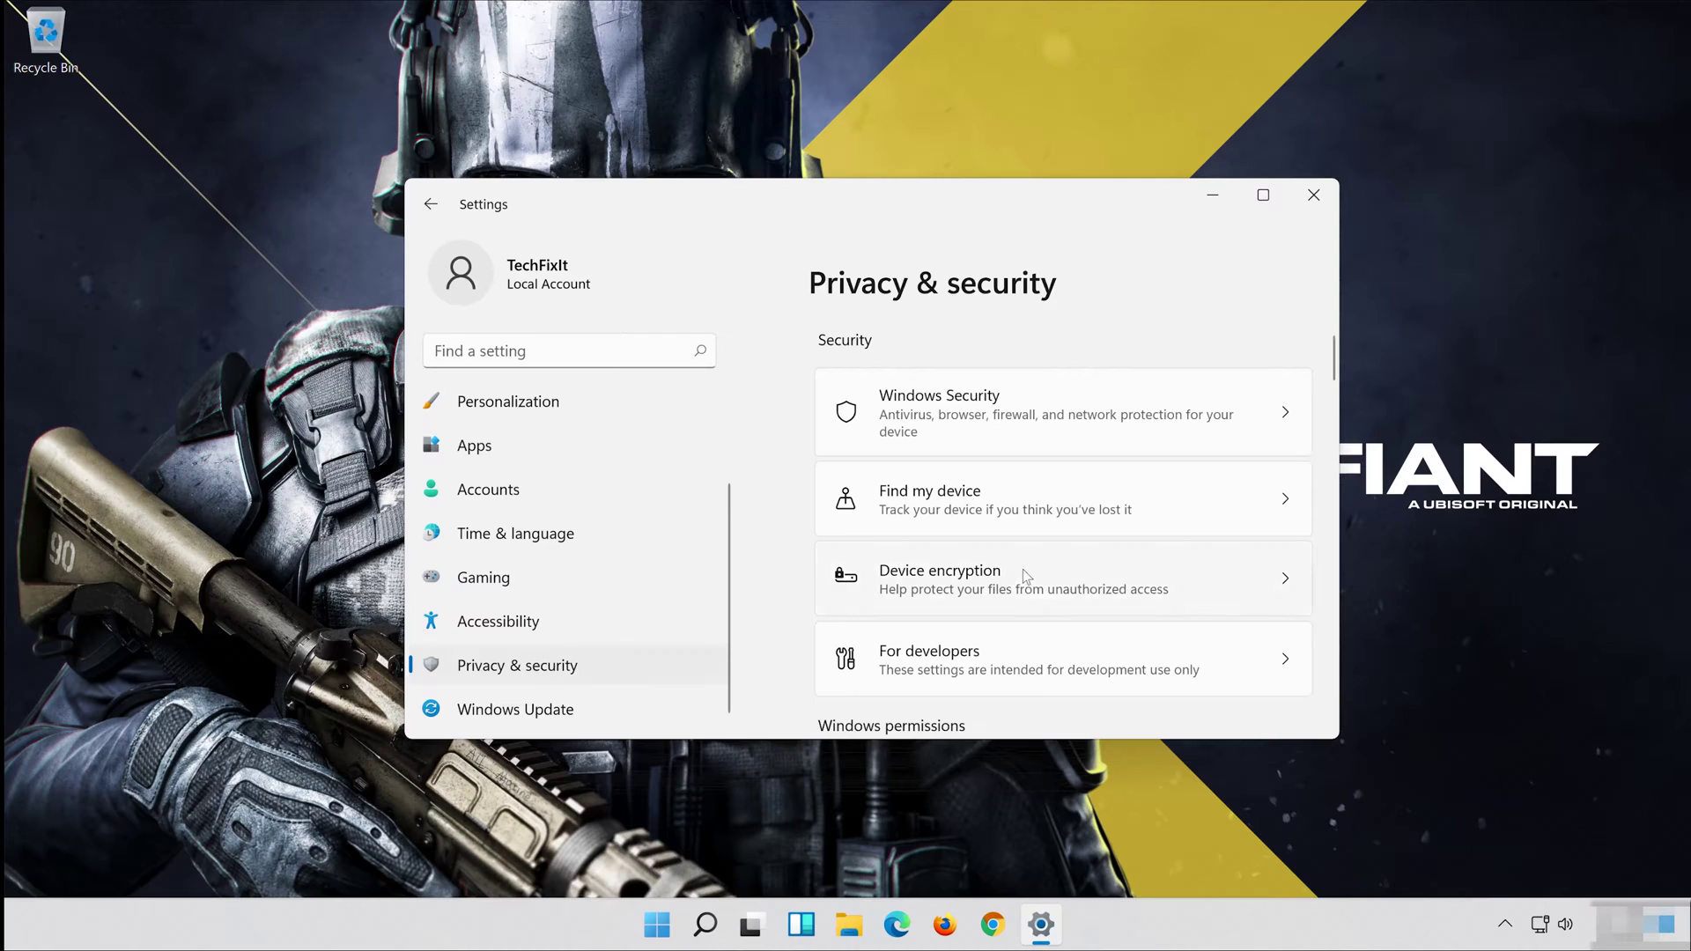
pyautogui.scroll(-5, 1021, 573)
pyautogui.scroll(-6, 1023, 569)
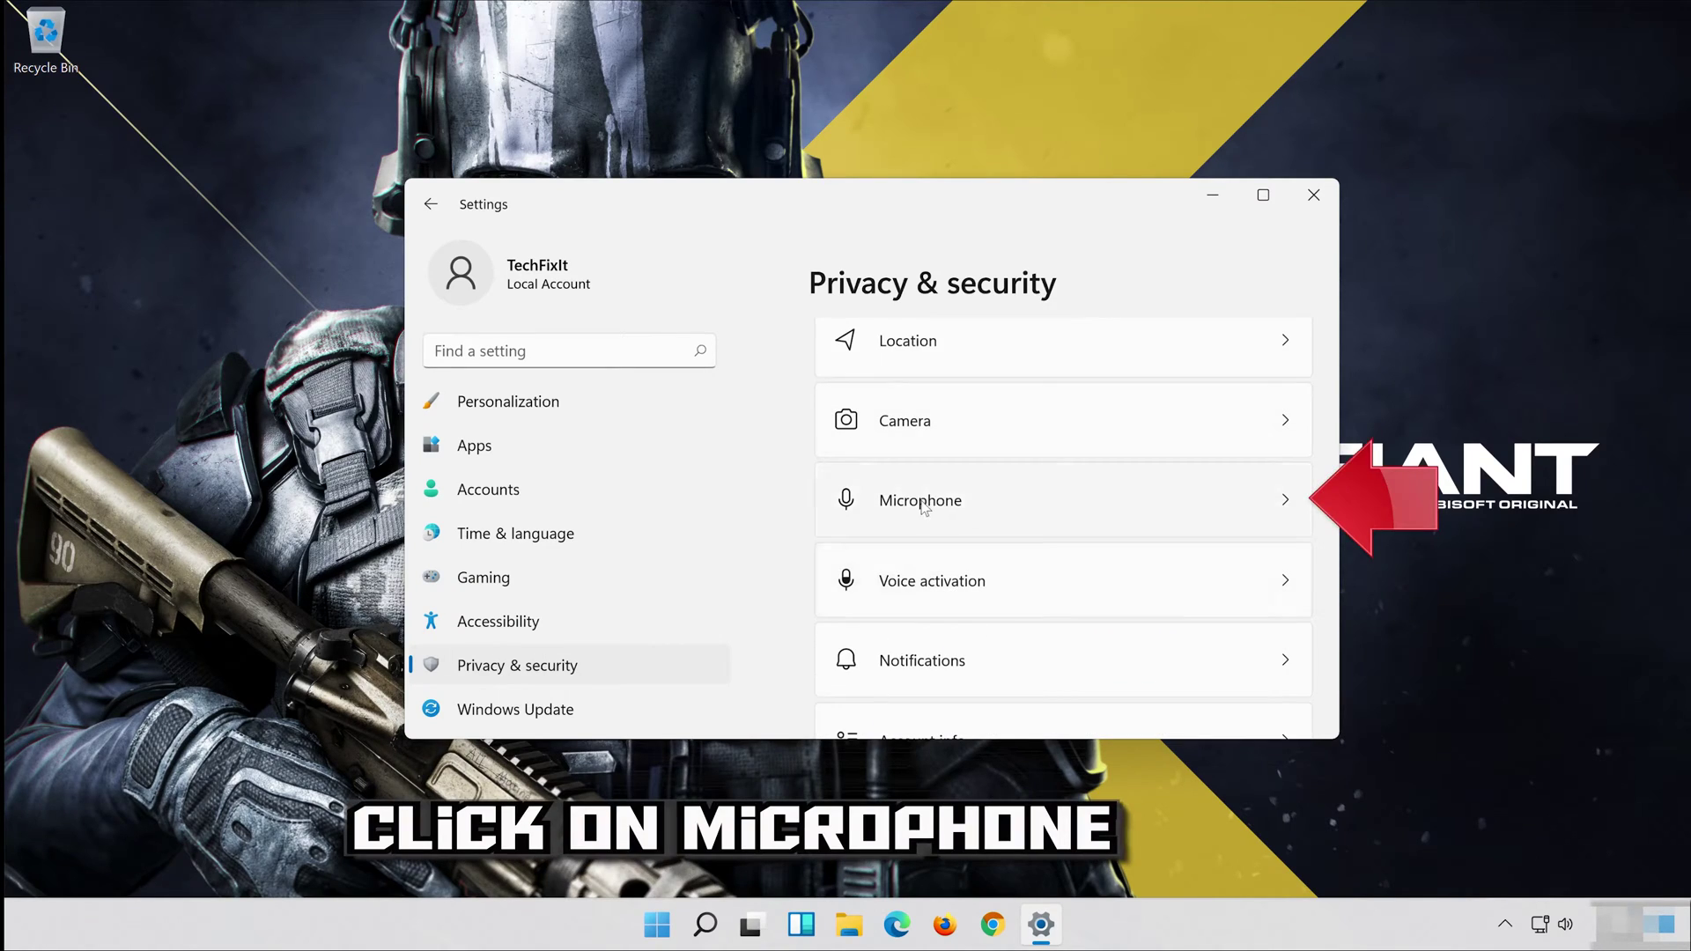
pyautogui.click(1092, 512)
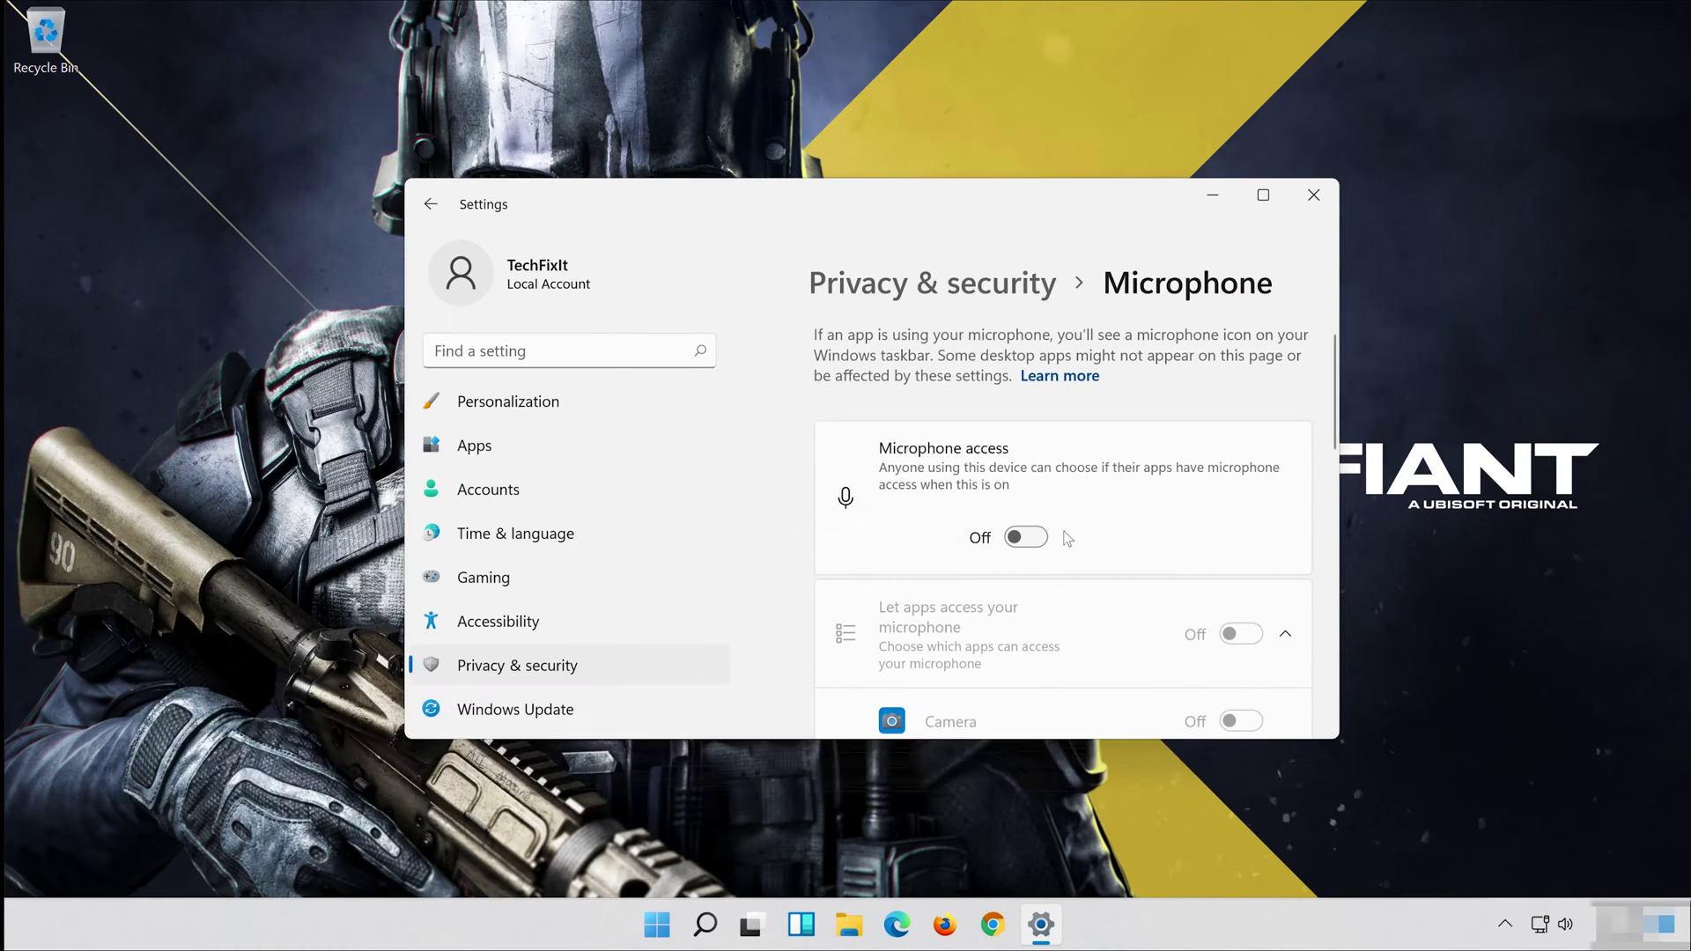
# Turn on Microphone access for the device and let apps access the microphone
pyautogui.click(1025, 537)
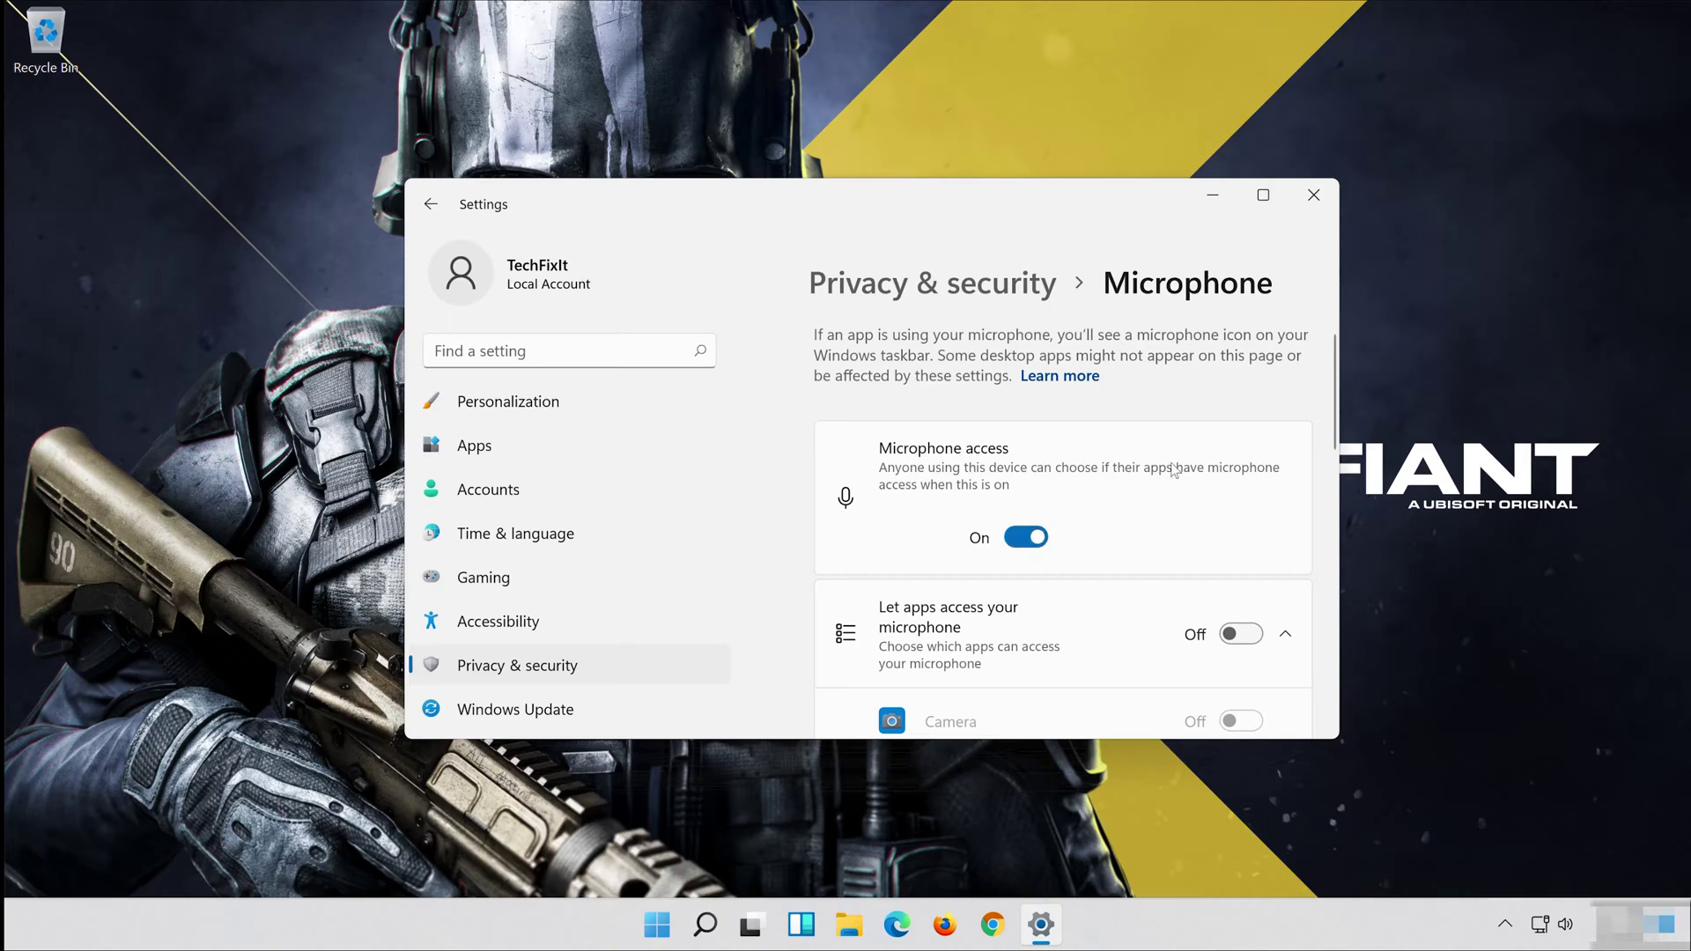
pyautogui.scroll(-2, 1174, 471)
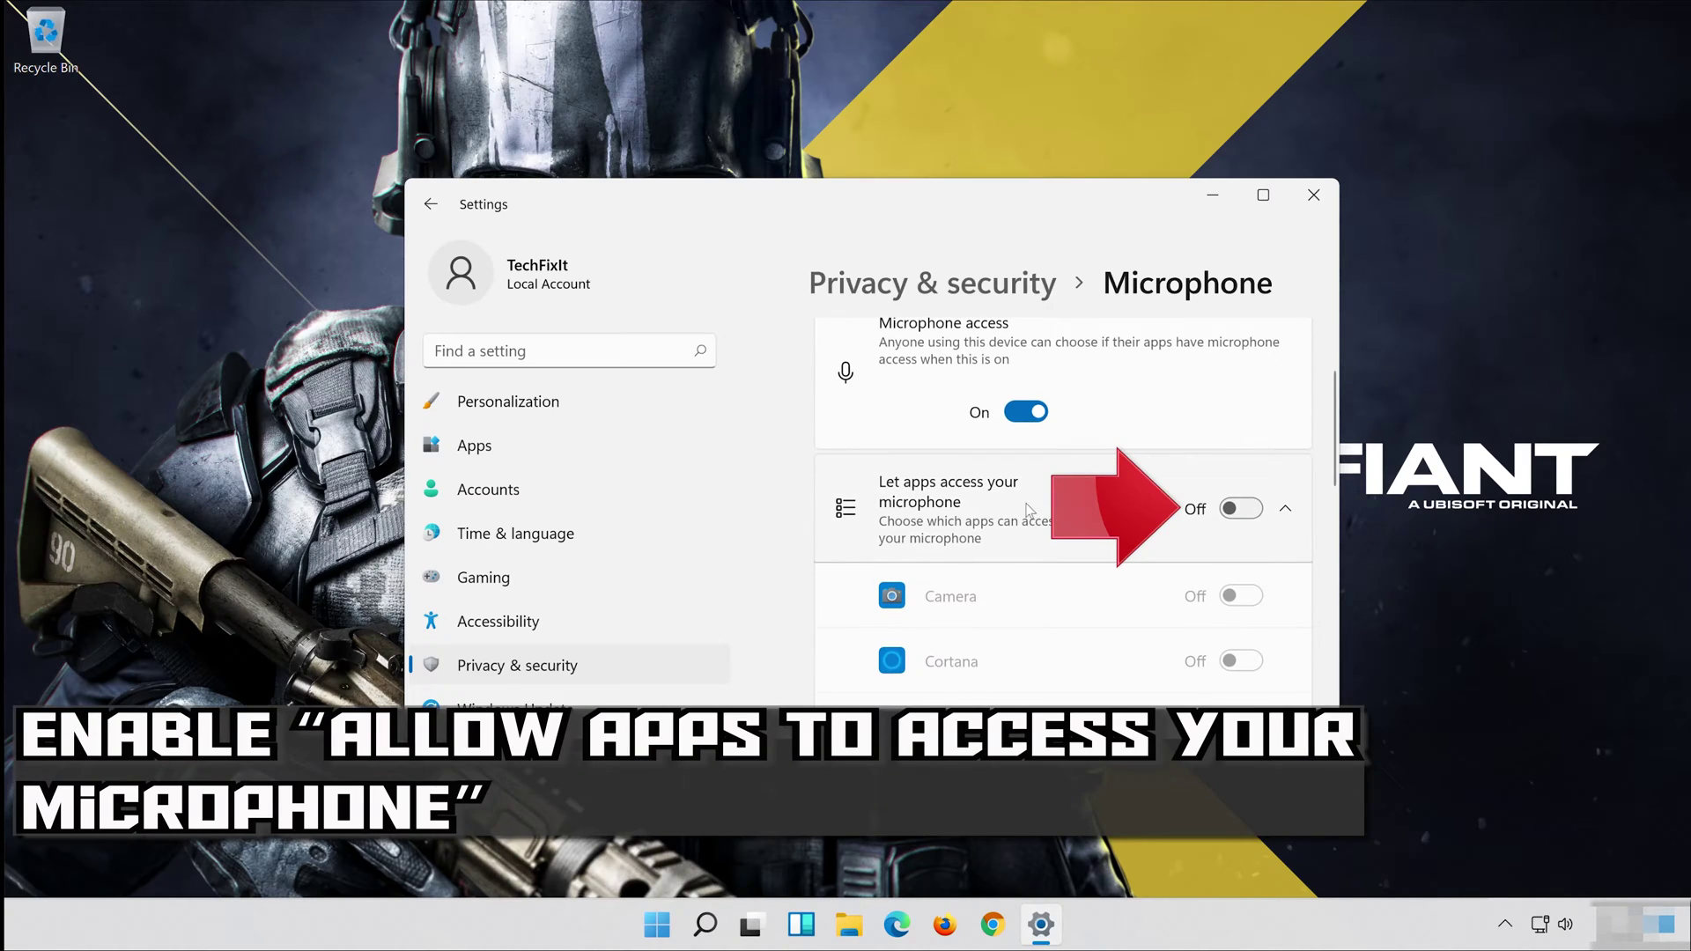
pyautogui.click(1257, 508)
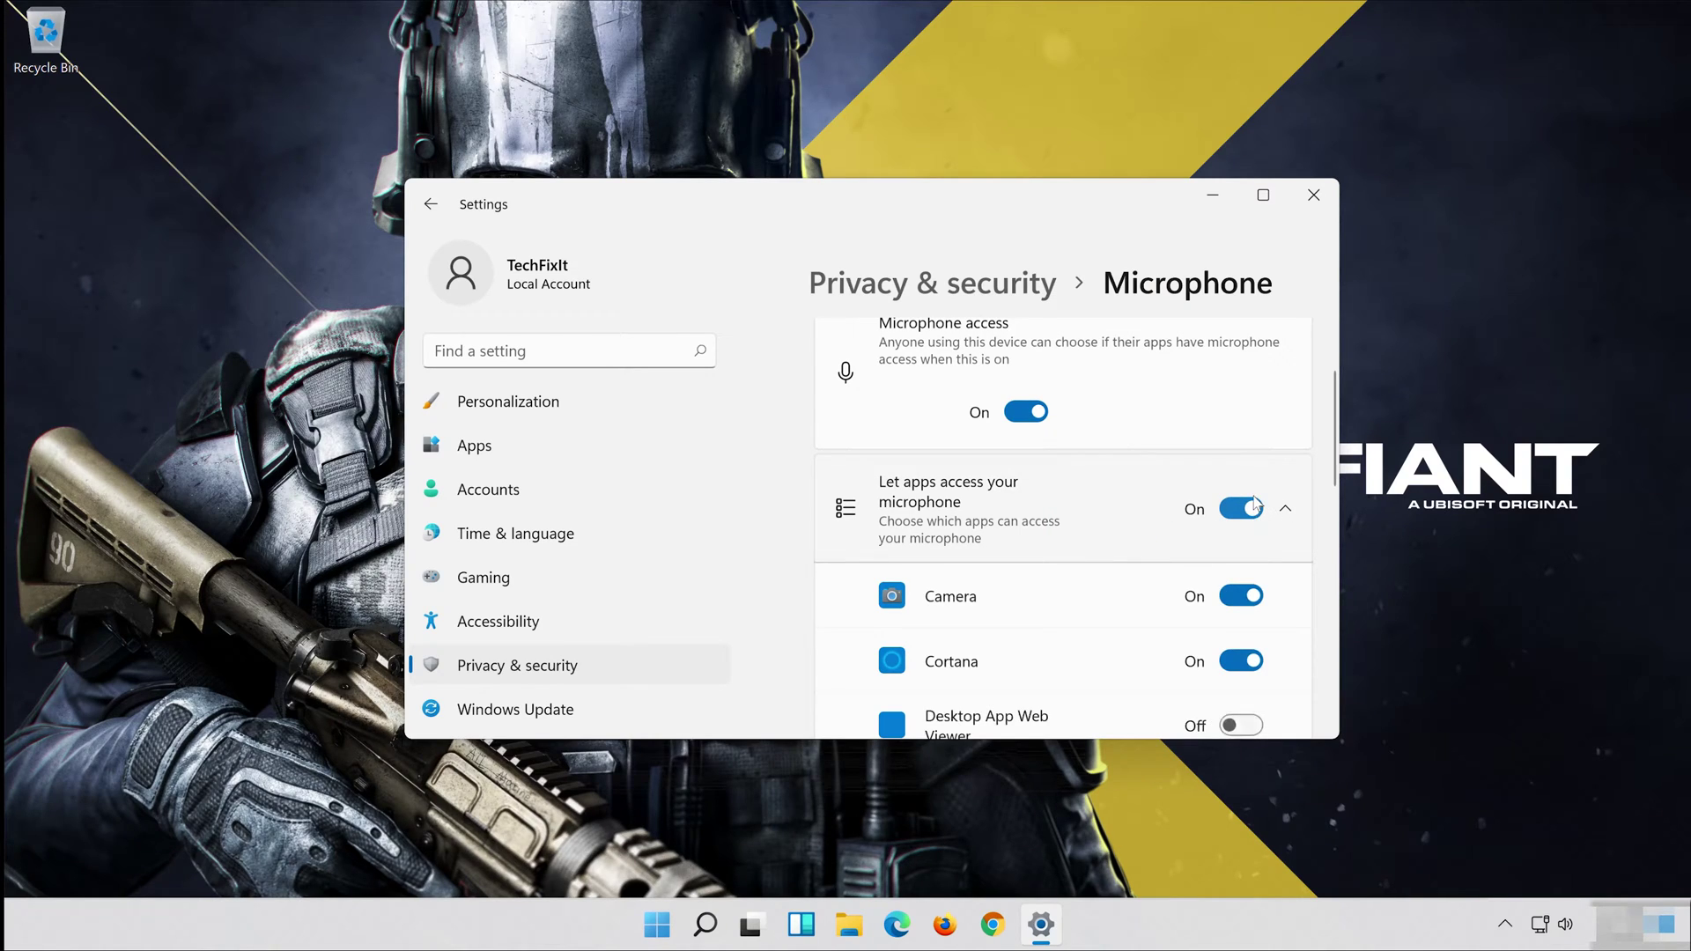
# Turn on microphone access for desktop apps and close the Settings window
pyautogui.scroll(-4, 1265, 461)
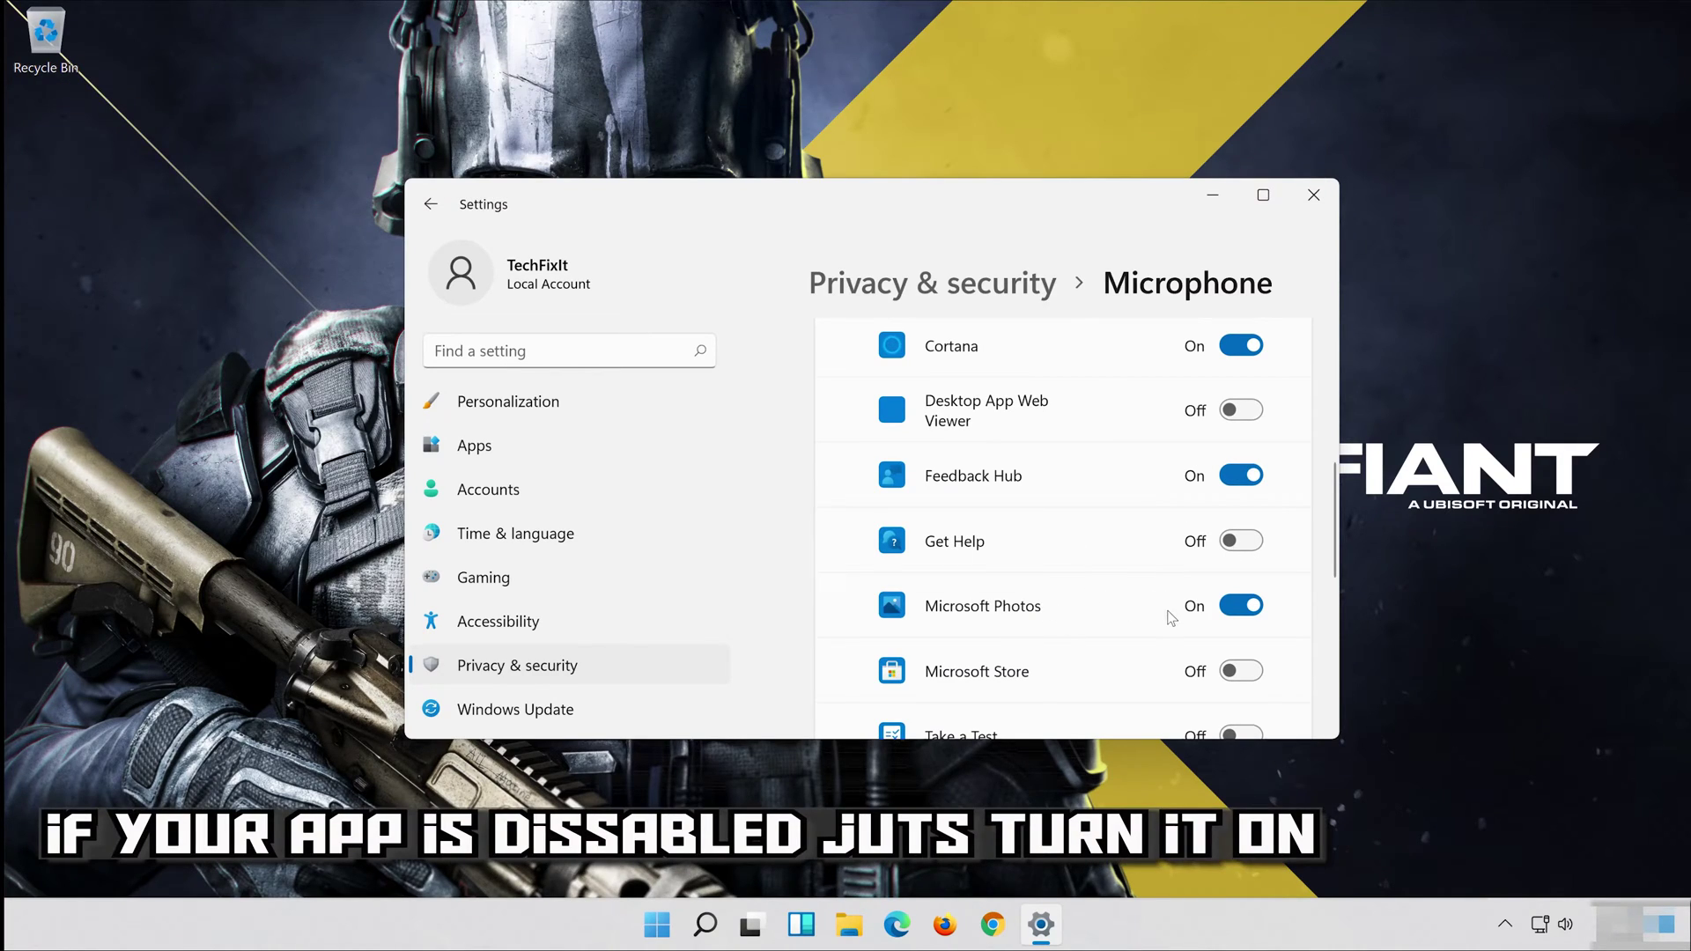
pyautogui.scroll(-5, 1162, 612)
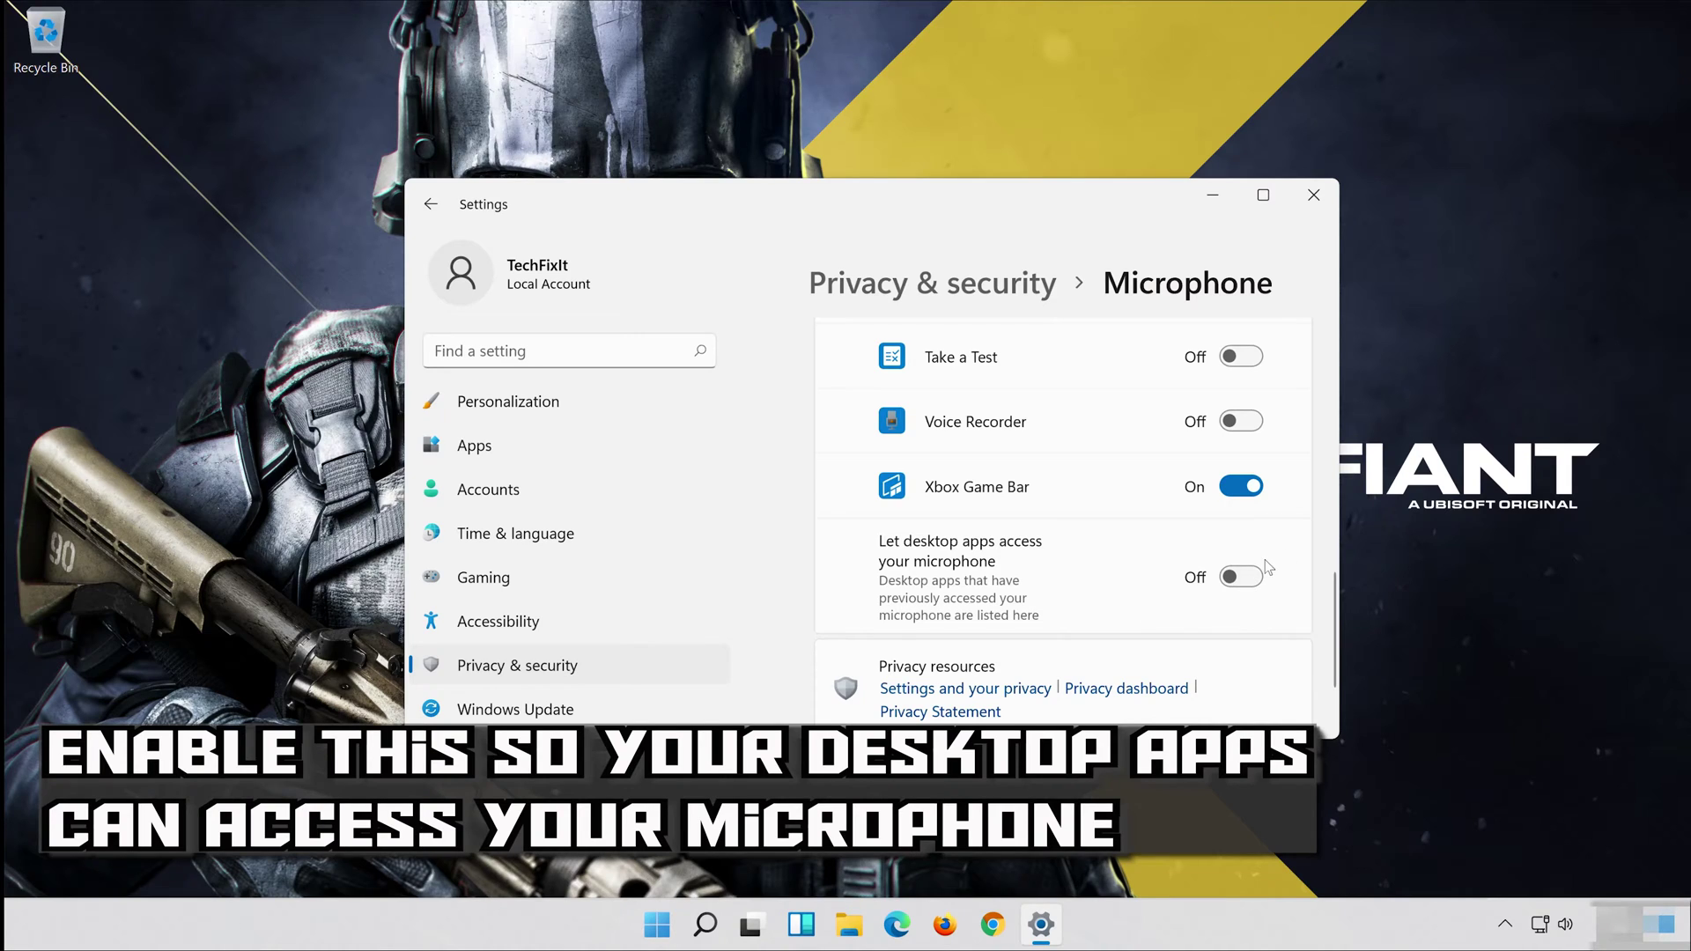
pyautogui.click(1246, 585)
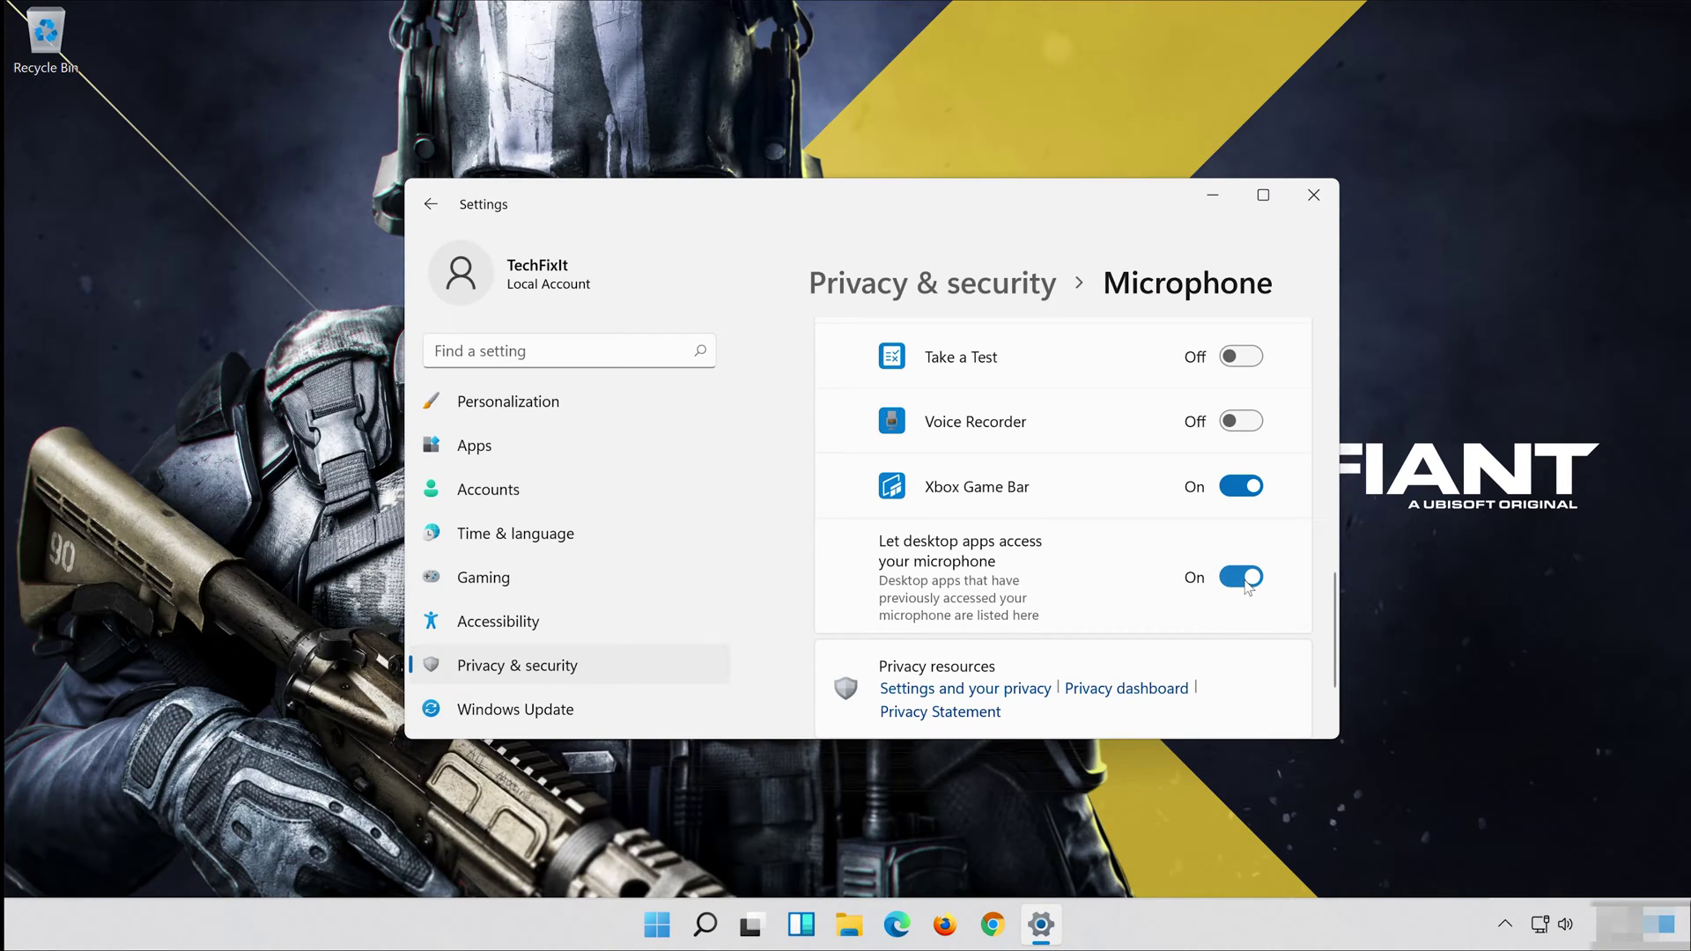
pyautogui.click(1328, 188)
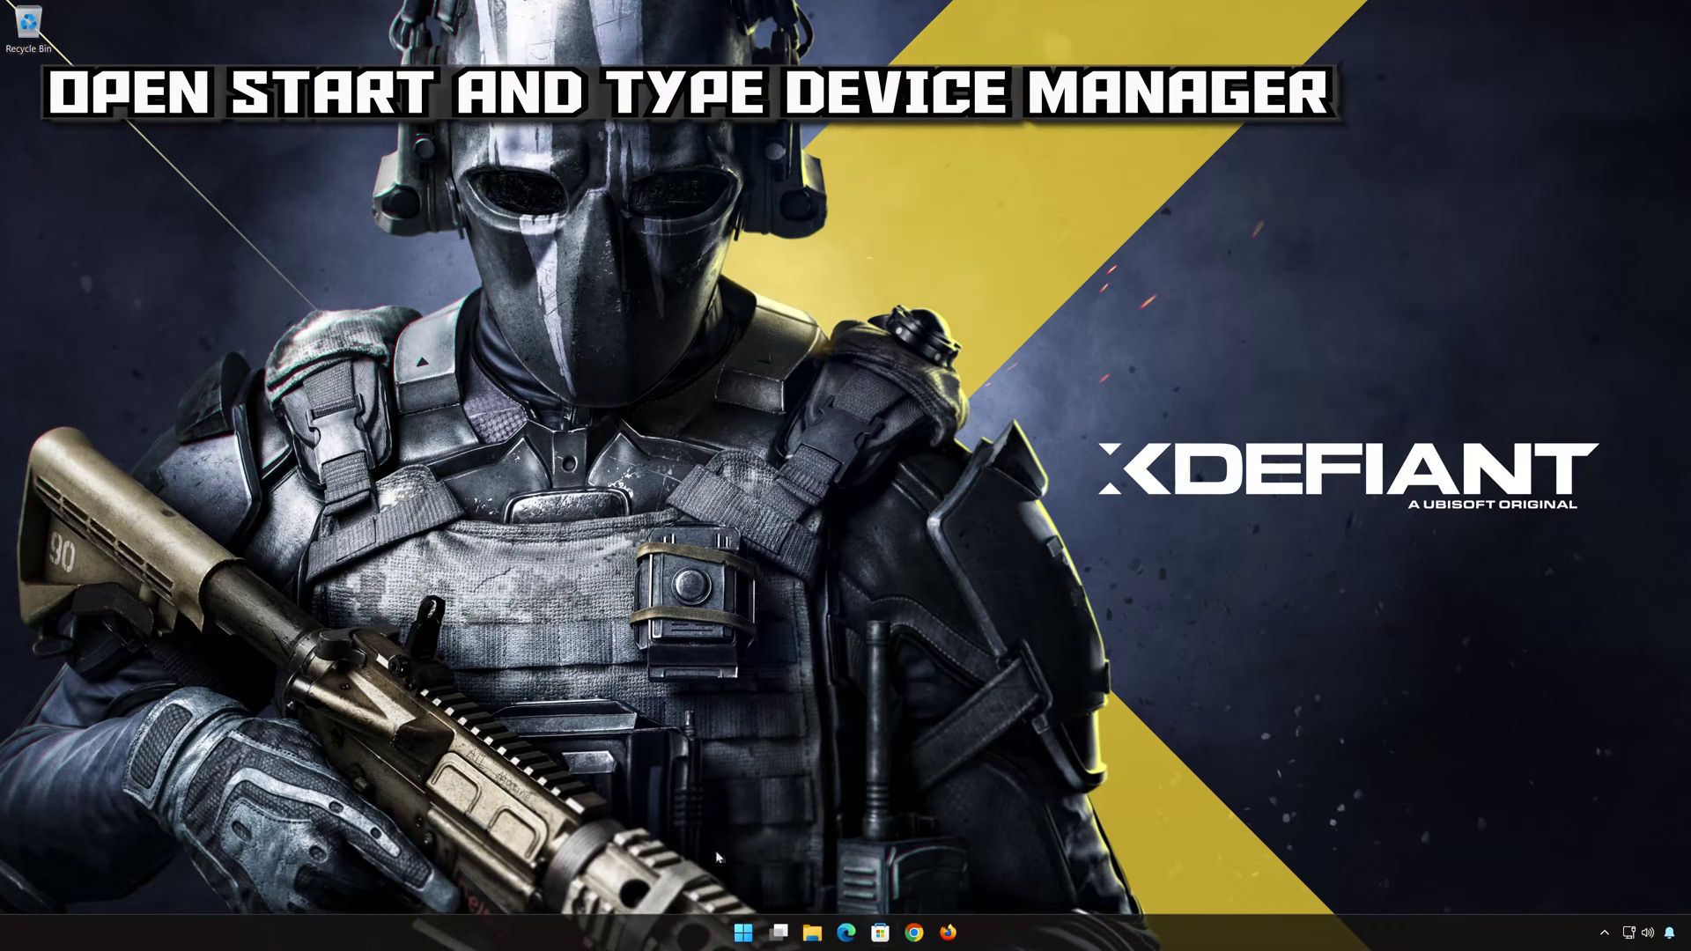
# Search Windows for "device manager", open Device Manager and move its window toward the middle of the desktop
pyautogui.click(742, 933)
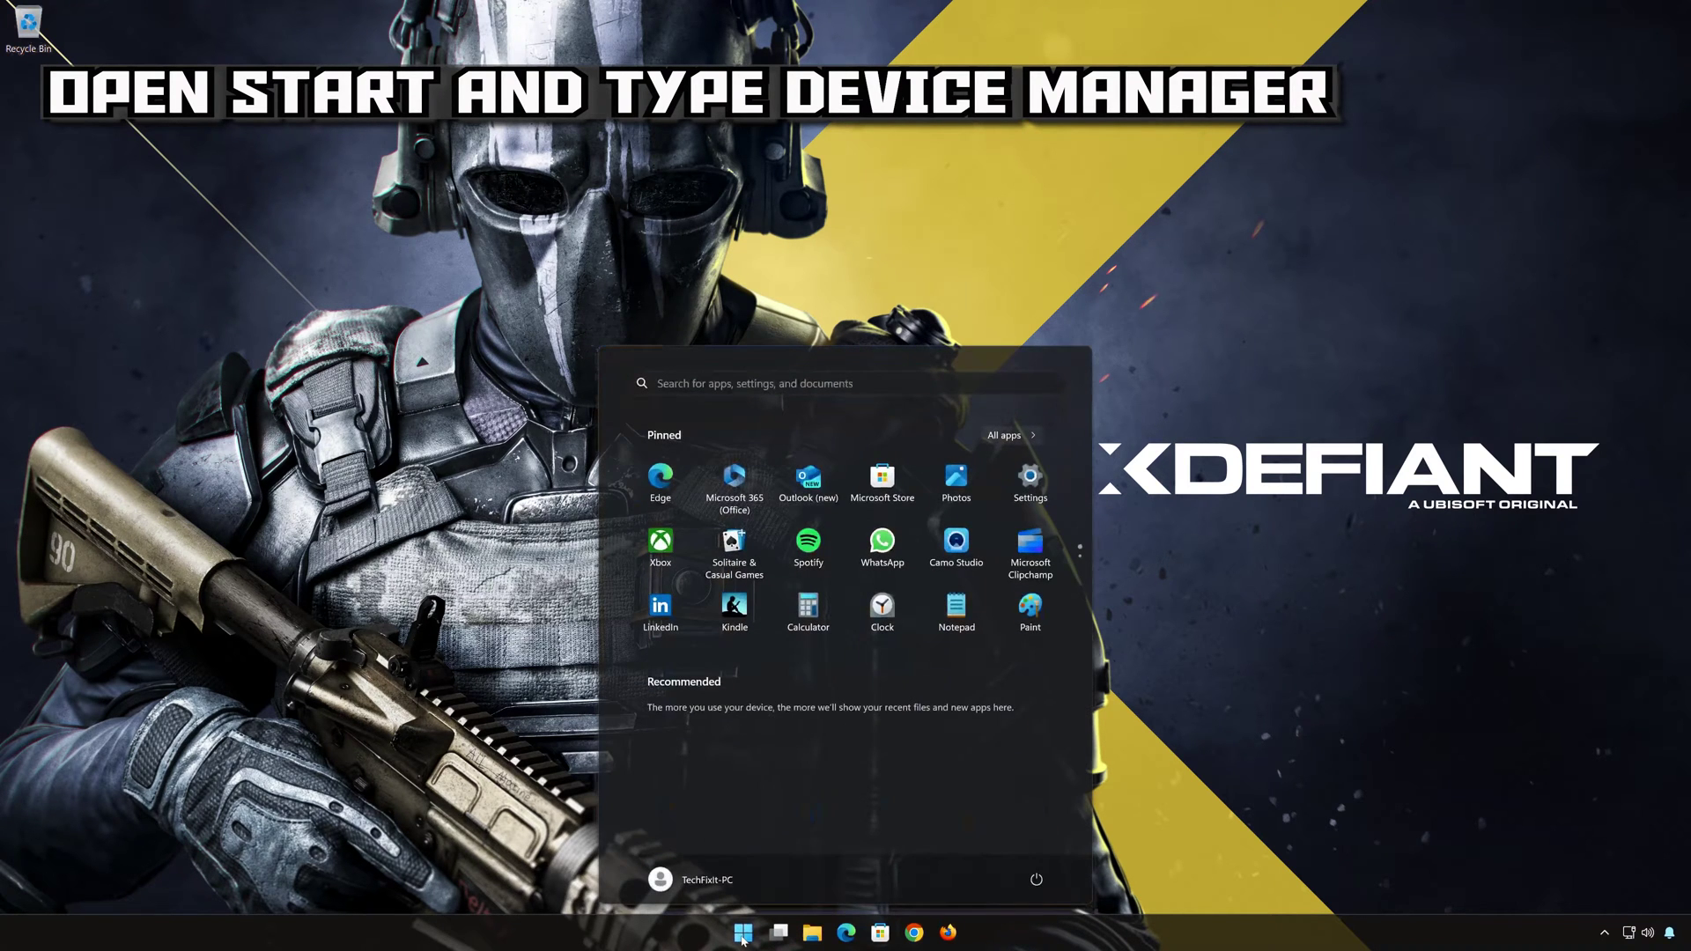
pyautogui.write('devic')
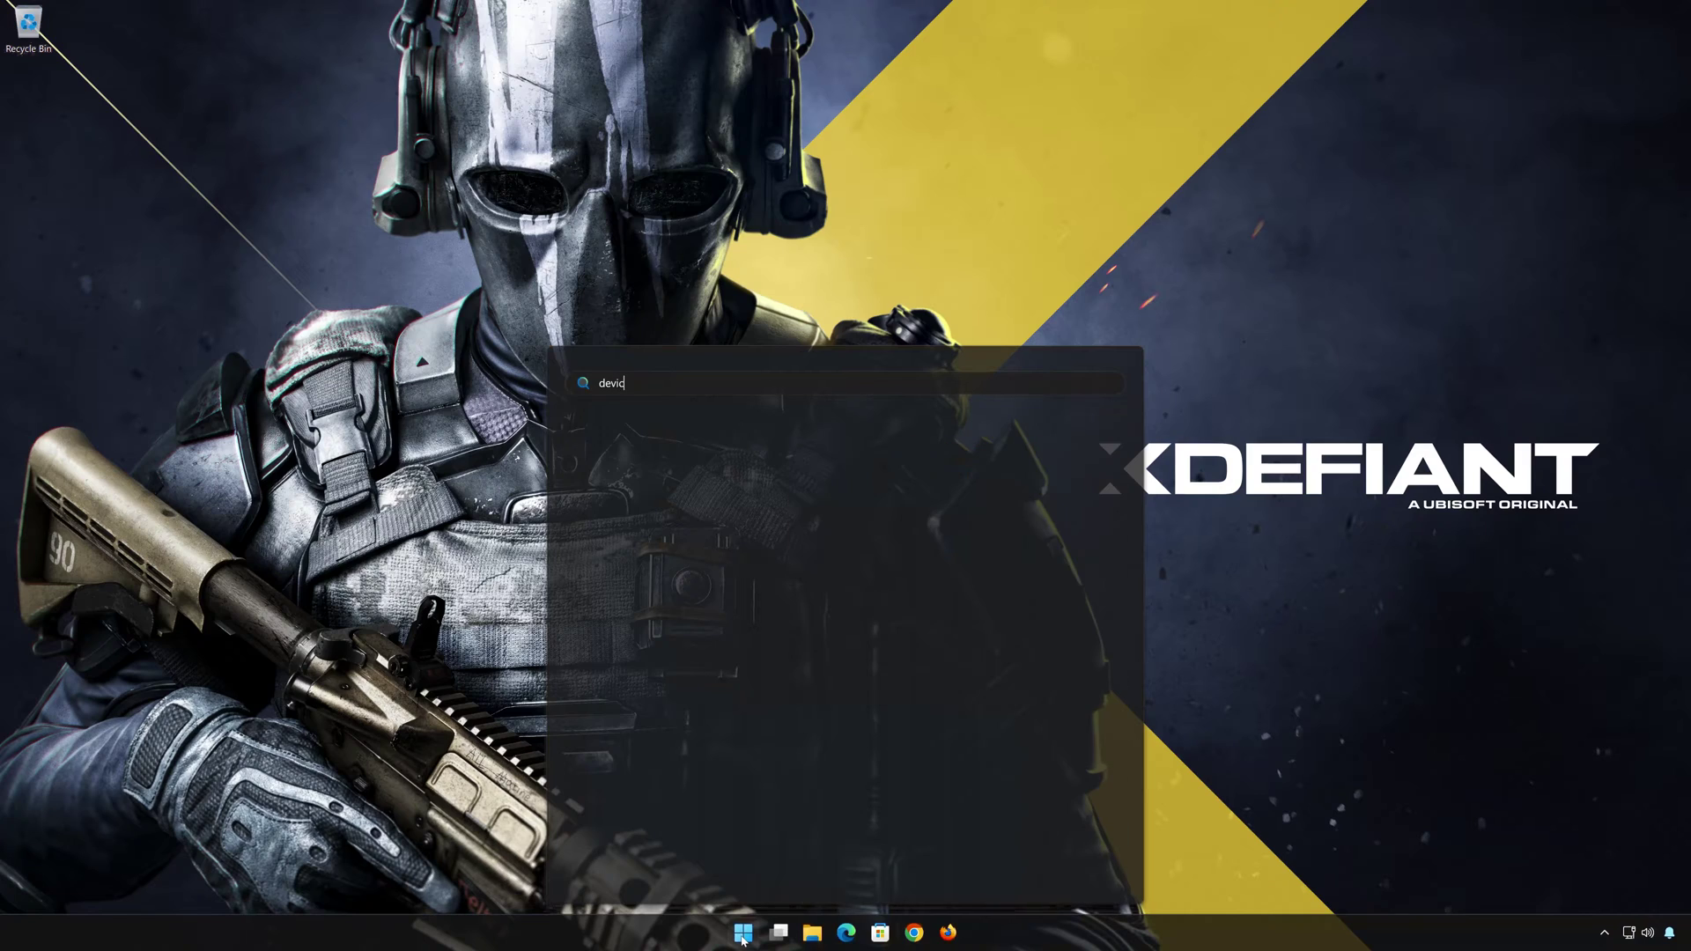
pyautogui.write('e manager')
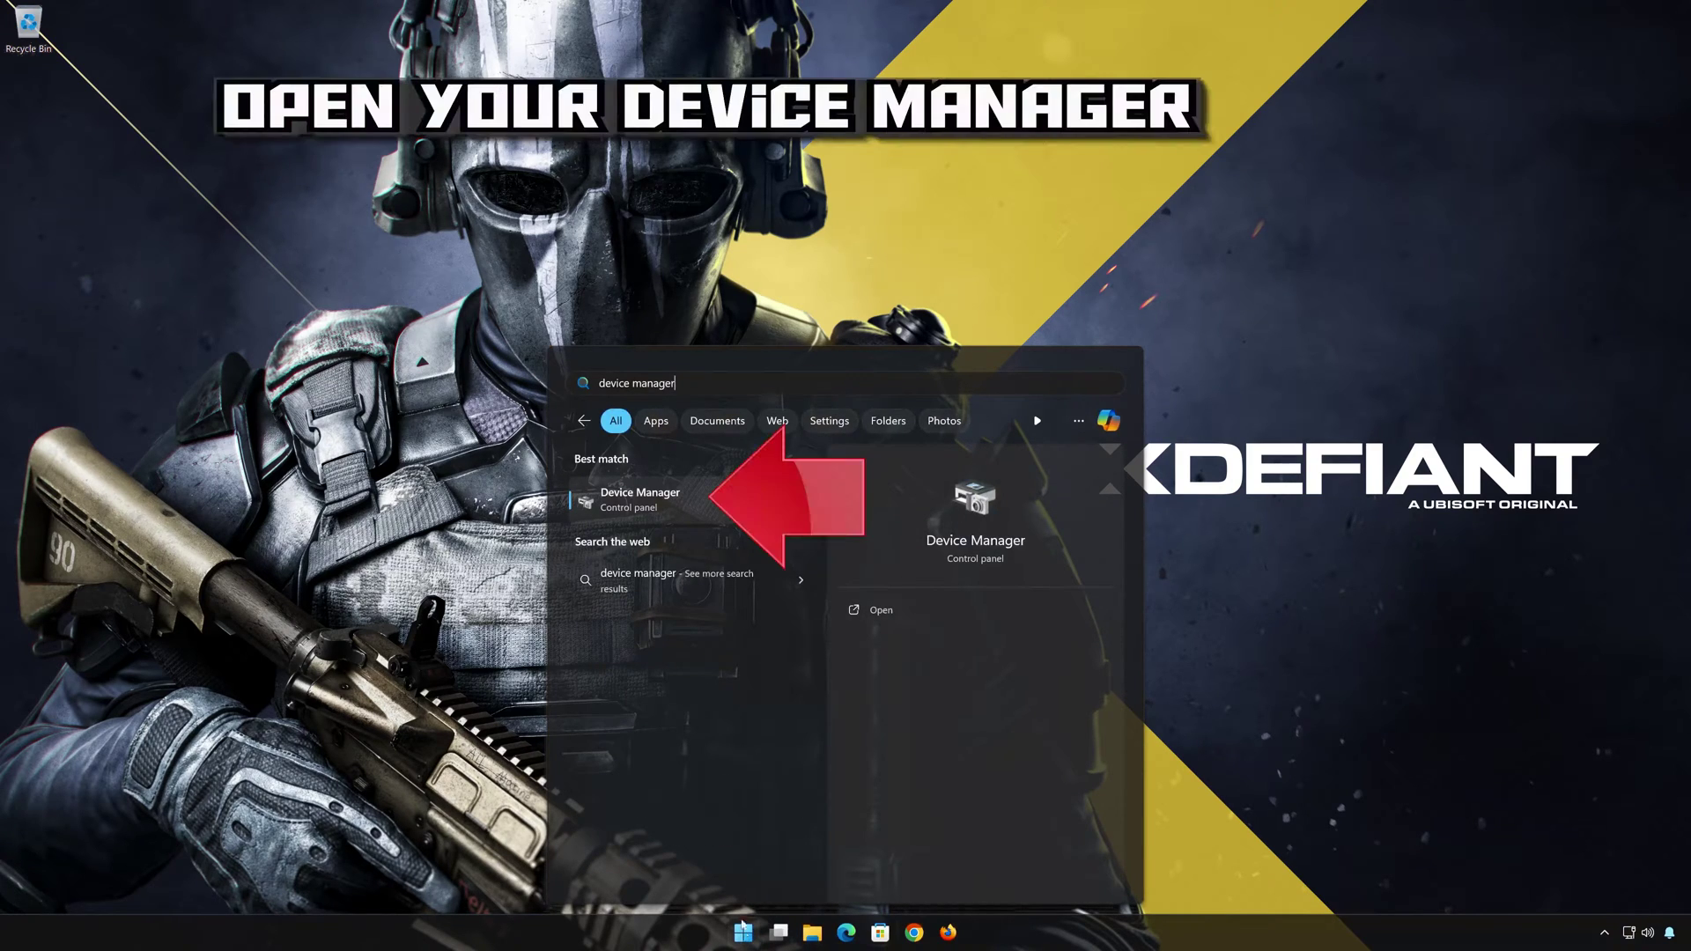
pyautogui.click(654, 499)
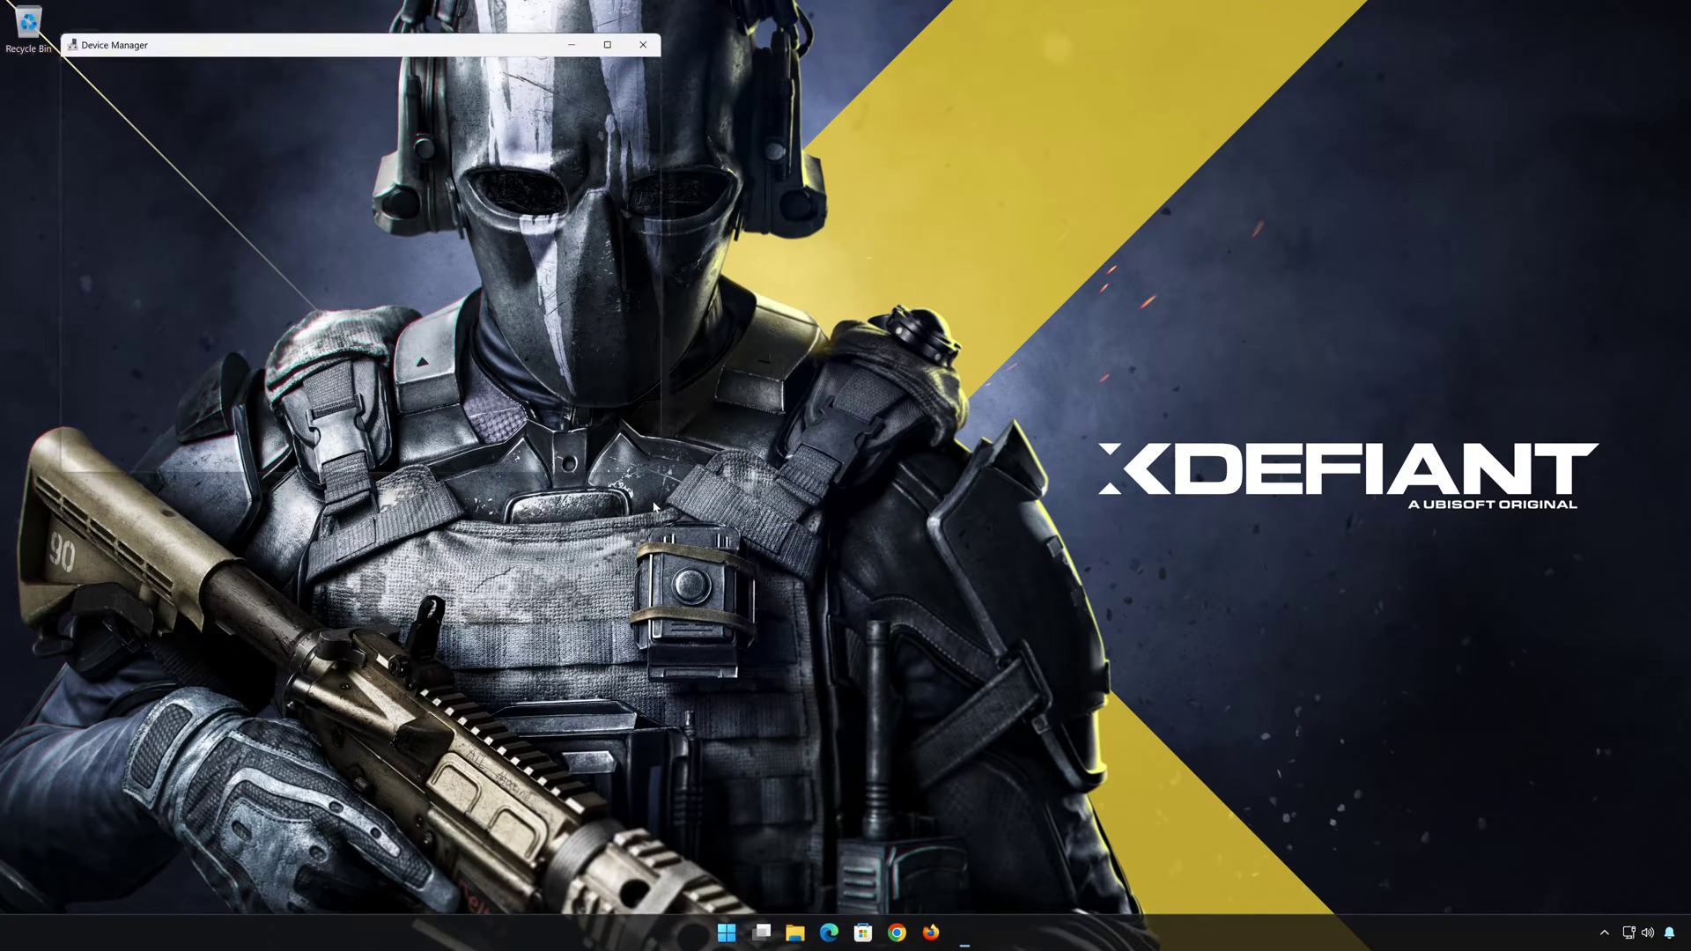
pyautogui.moveTo(428, 52); pyautogui.dragTo(1000, 229)
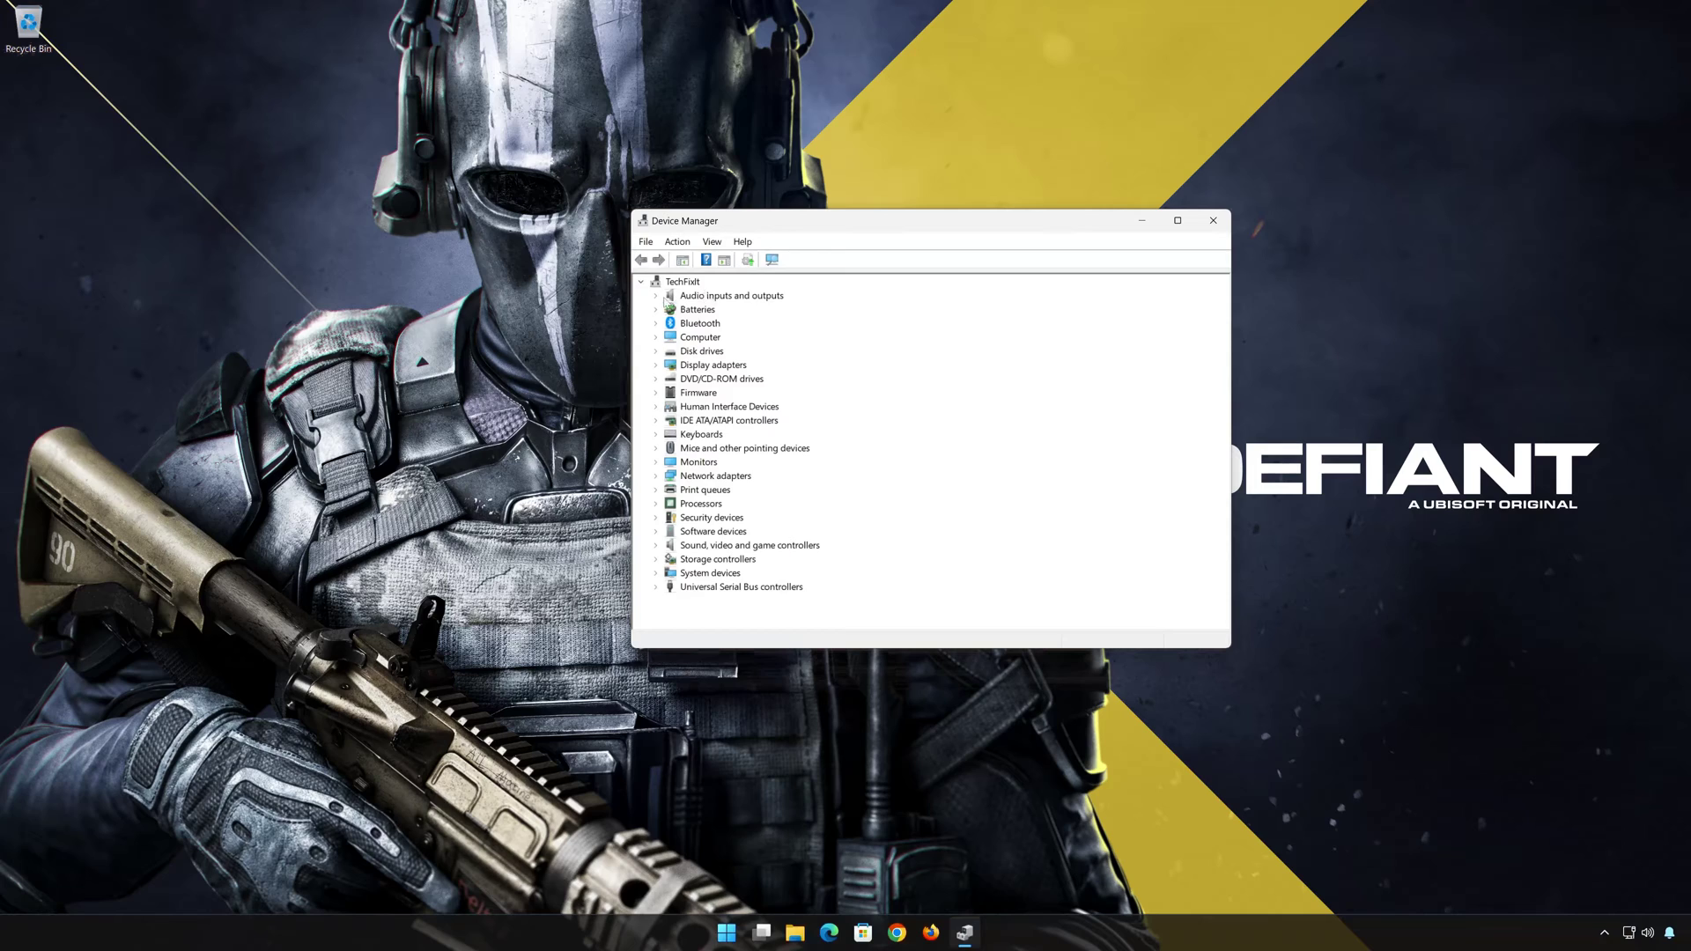
# Open the driver properties of Microphone (High Definition Audio Device) under Audio inputs and outputs
pyautogui.click(655, 296)
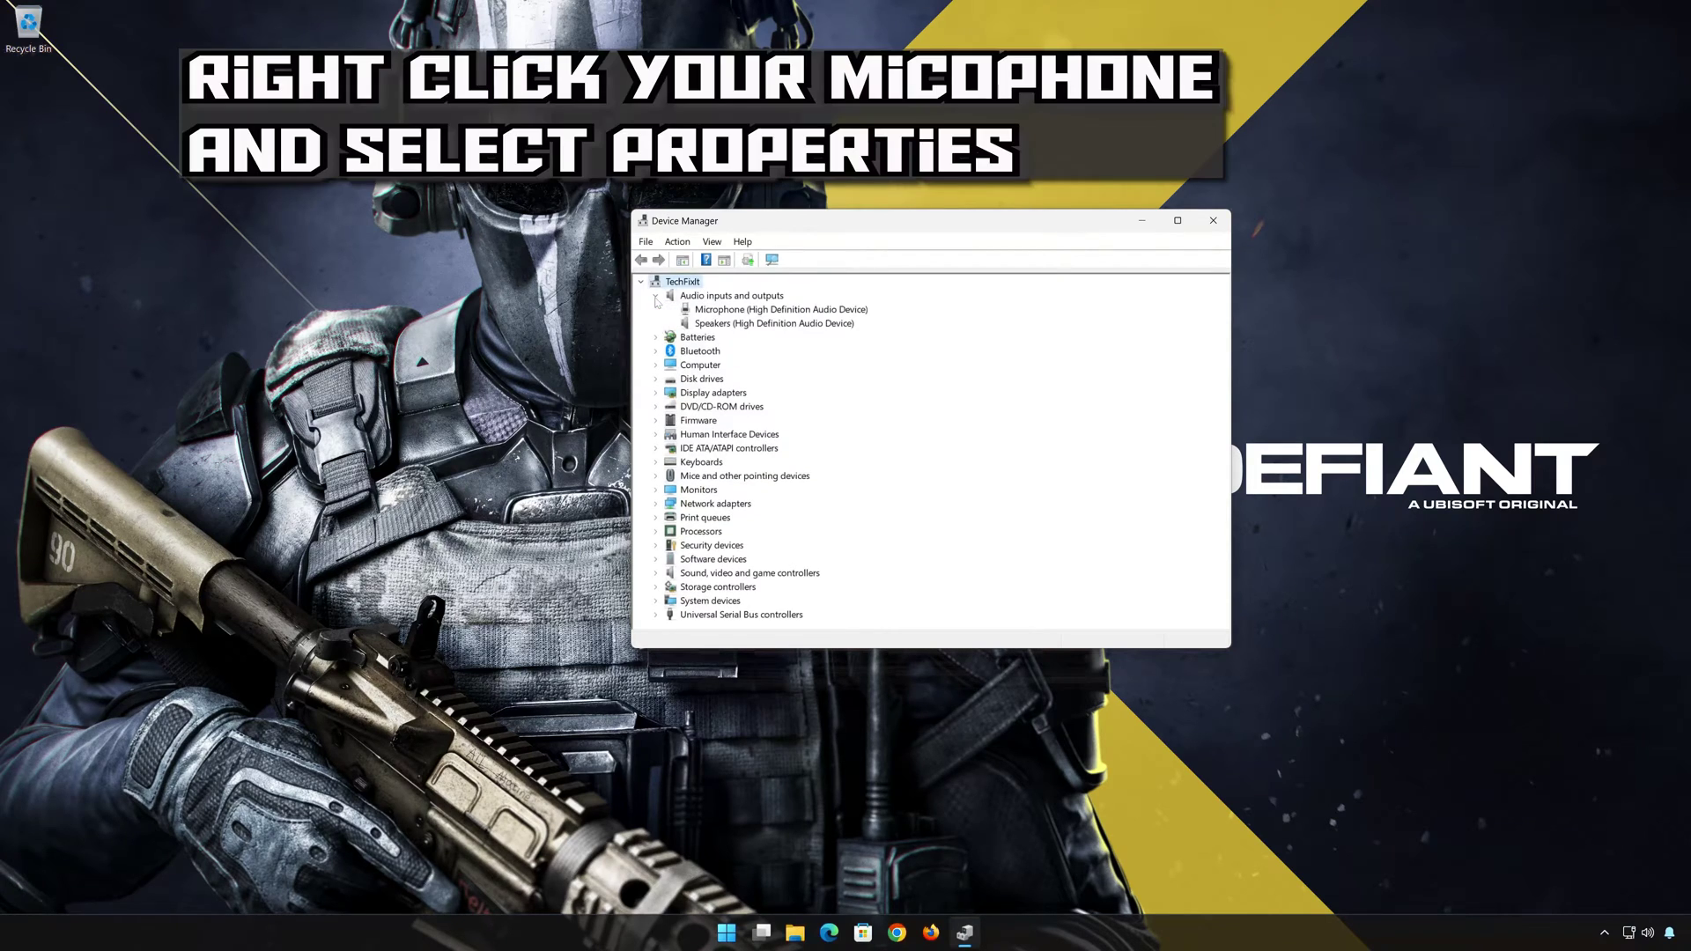
pyautogui.click(707, 311)
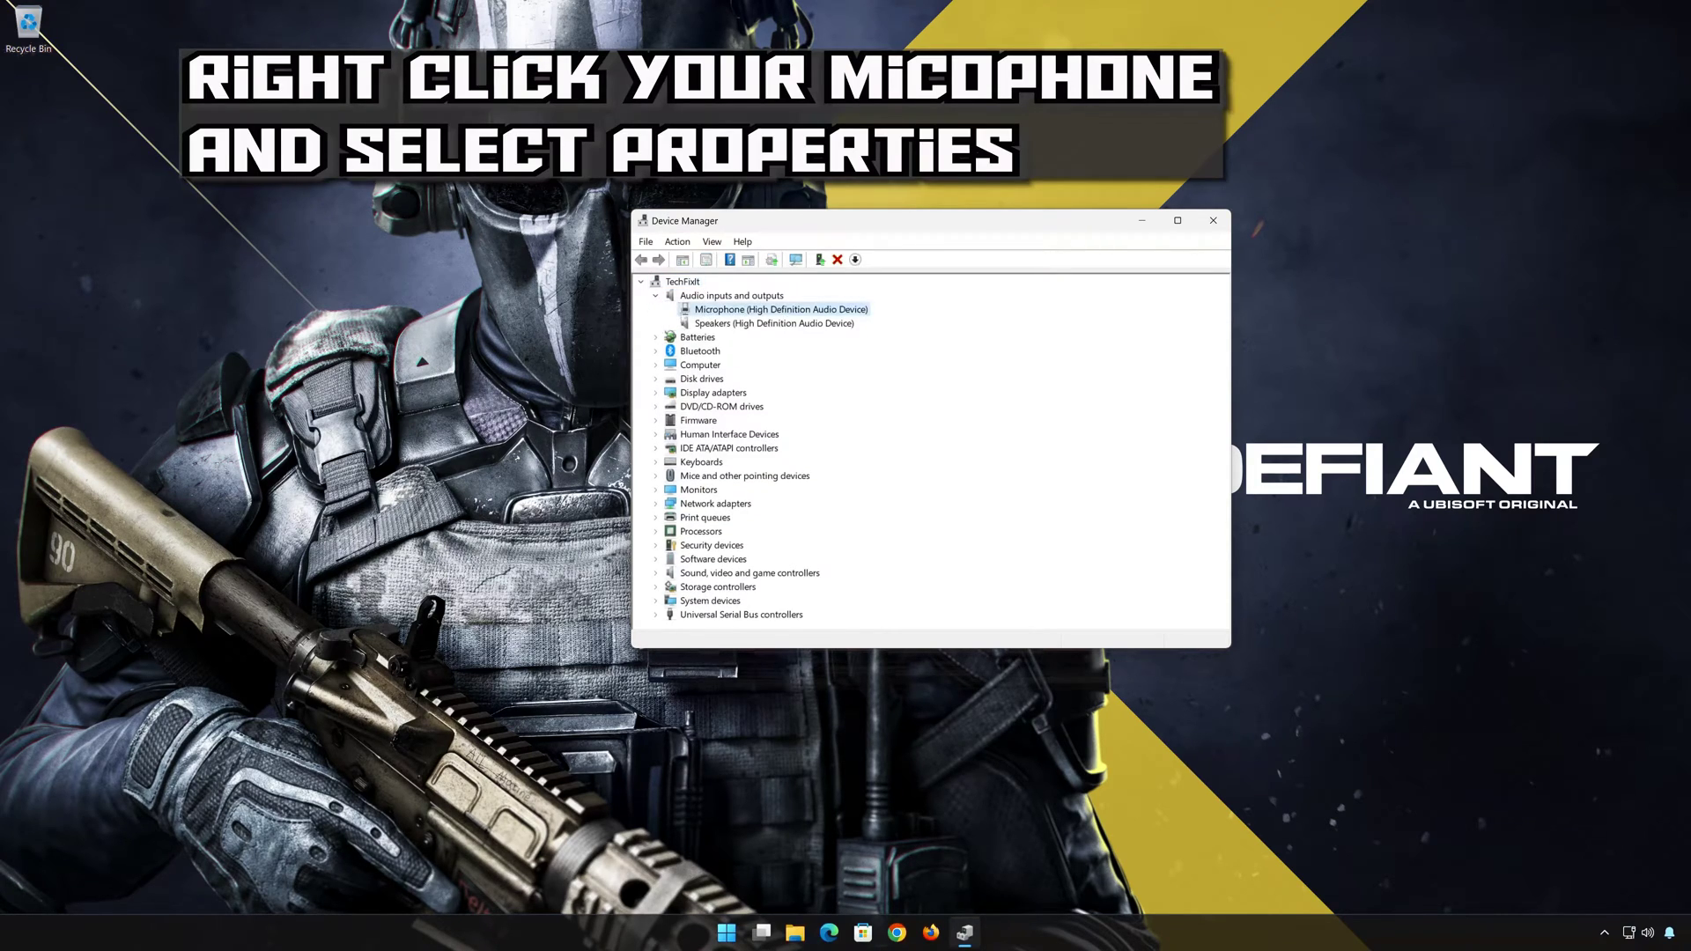
pyautogui.rightClick(739, 310)
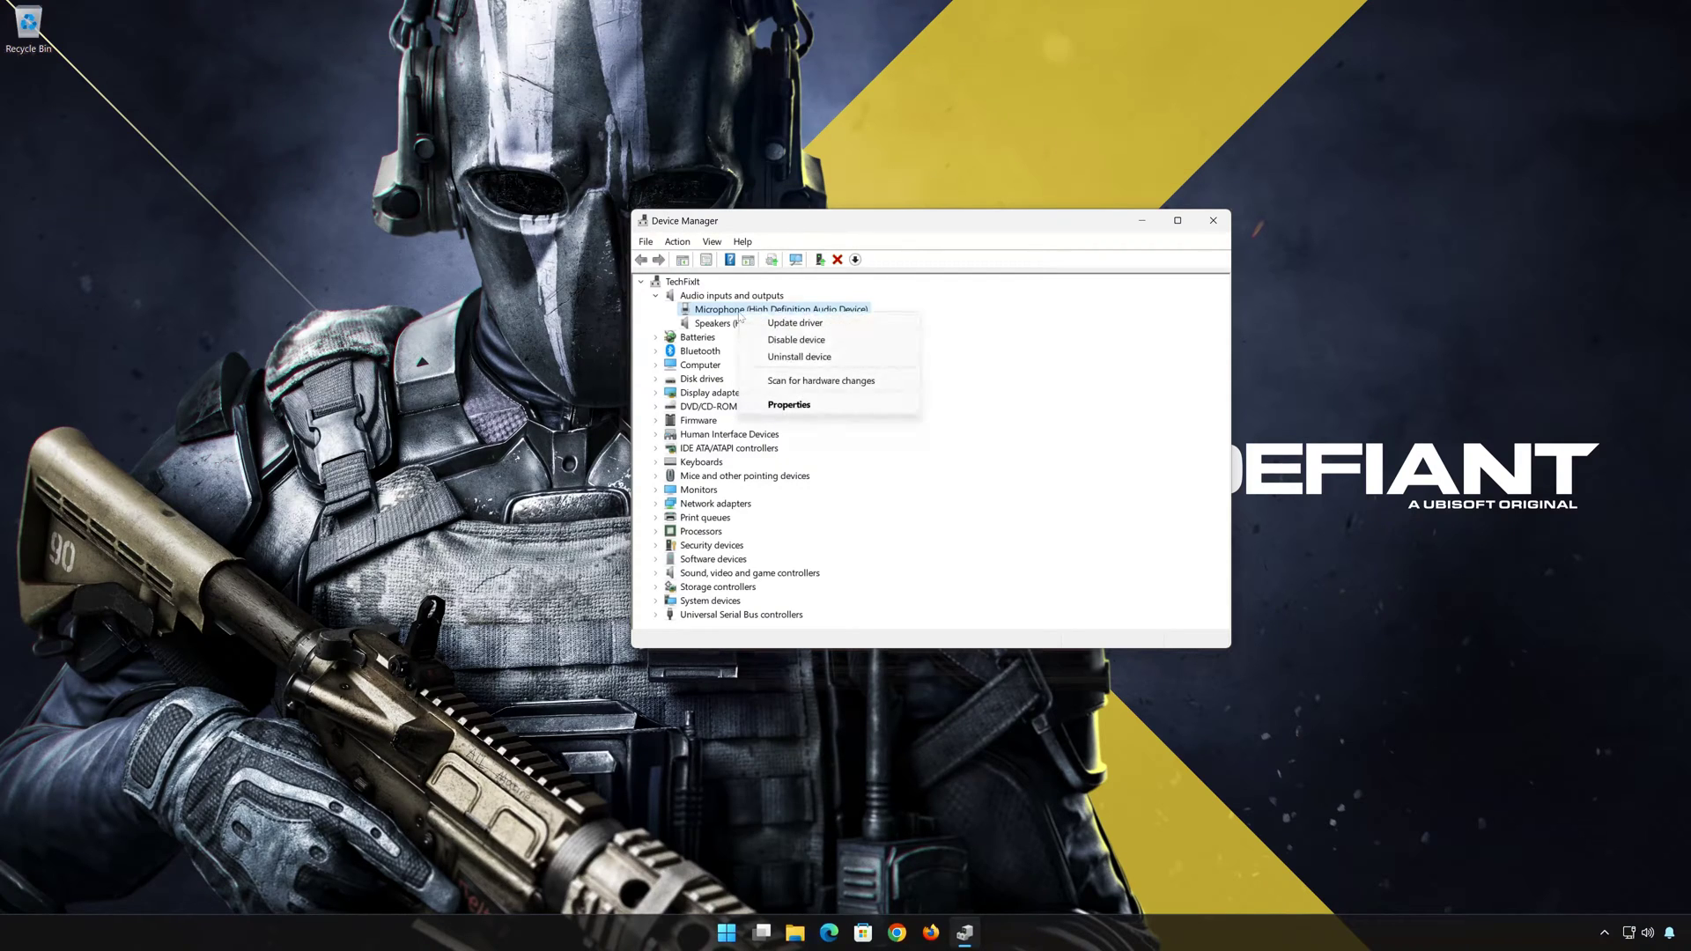
pyautogui.click(803, 406)
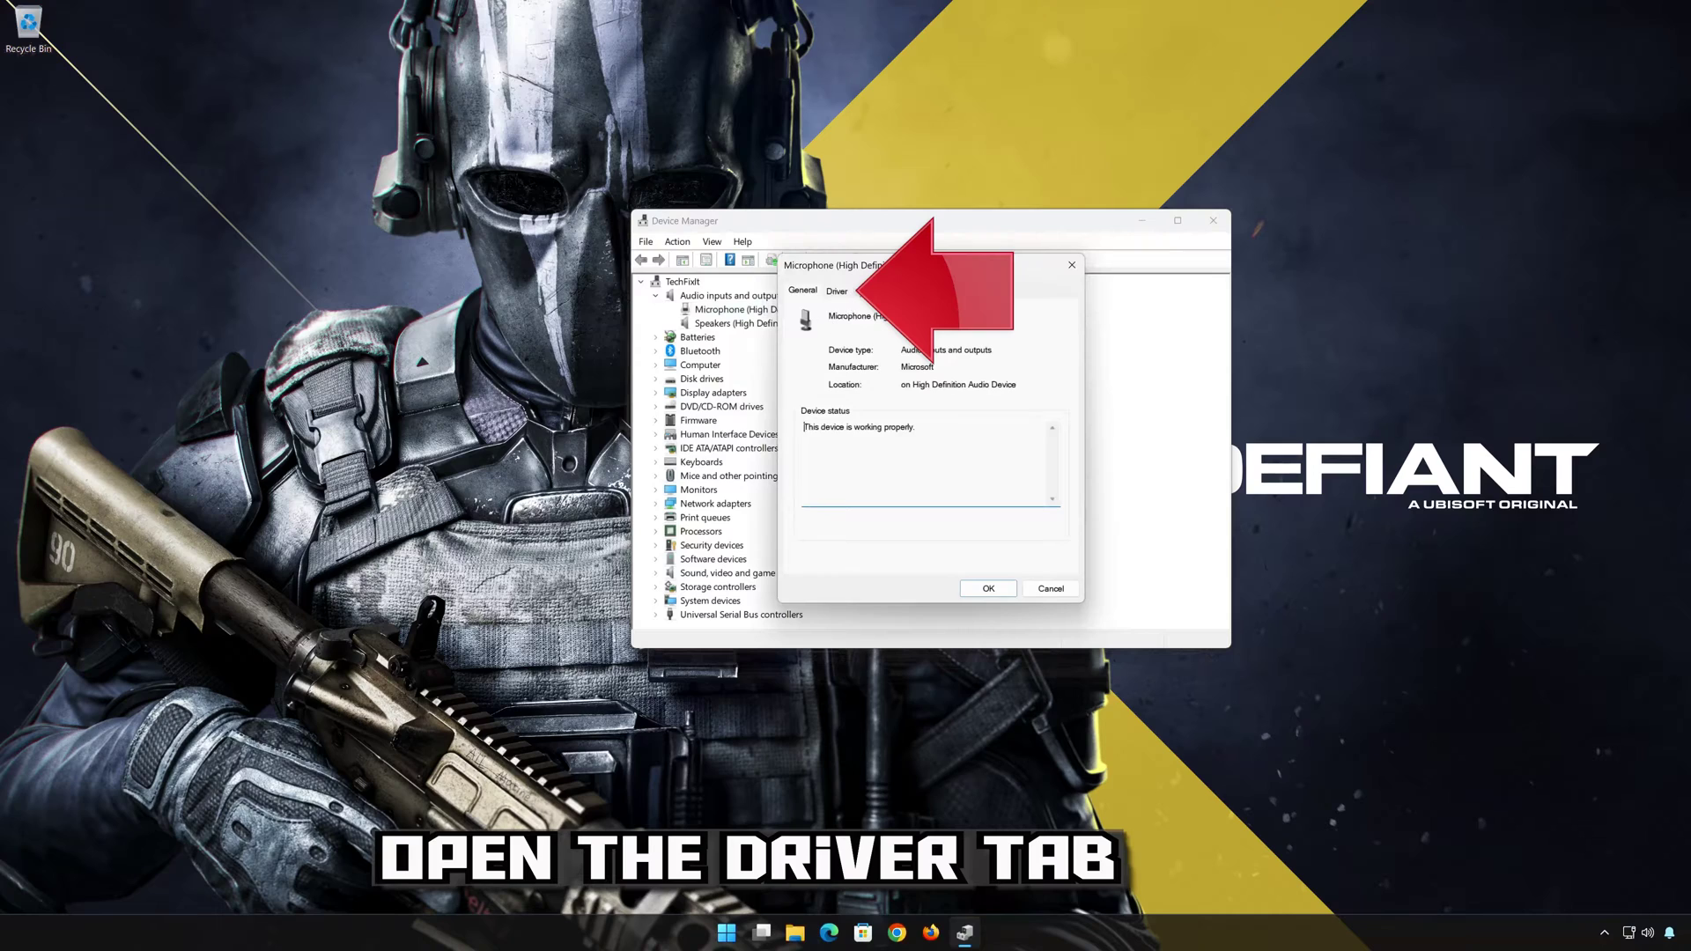
pyautogui.click(837, 292)
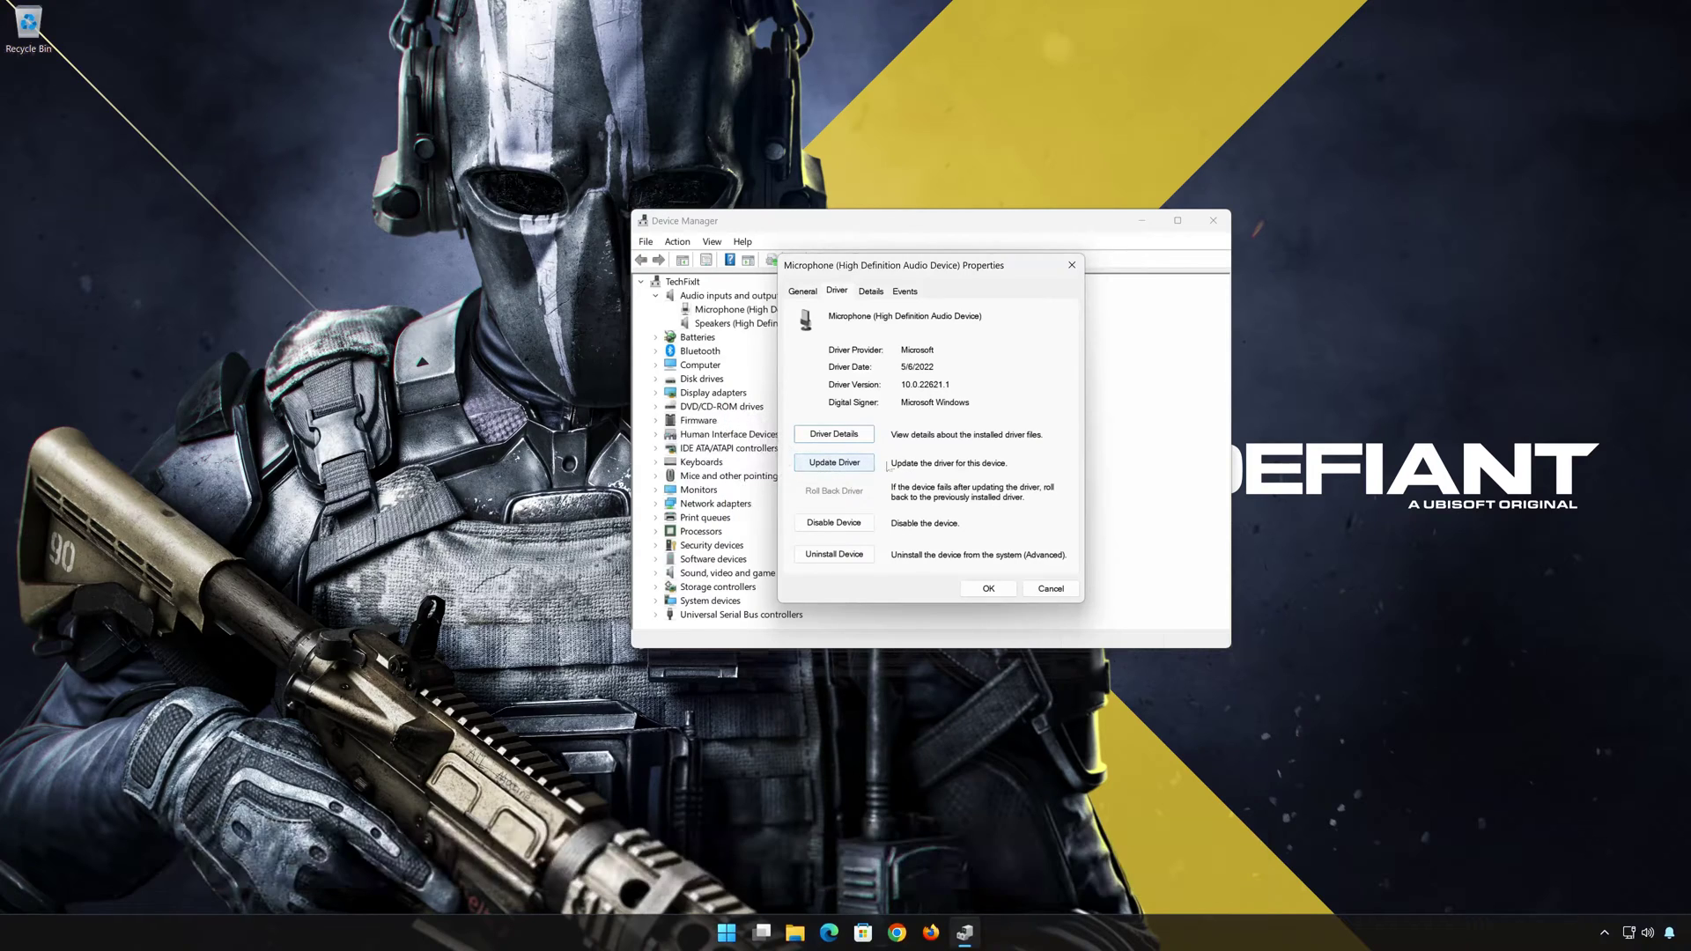
# Update the microphone's driver manually, installing Generic software device from the list of available drivers on the computer
pyautogui.click(825, 467)
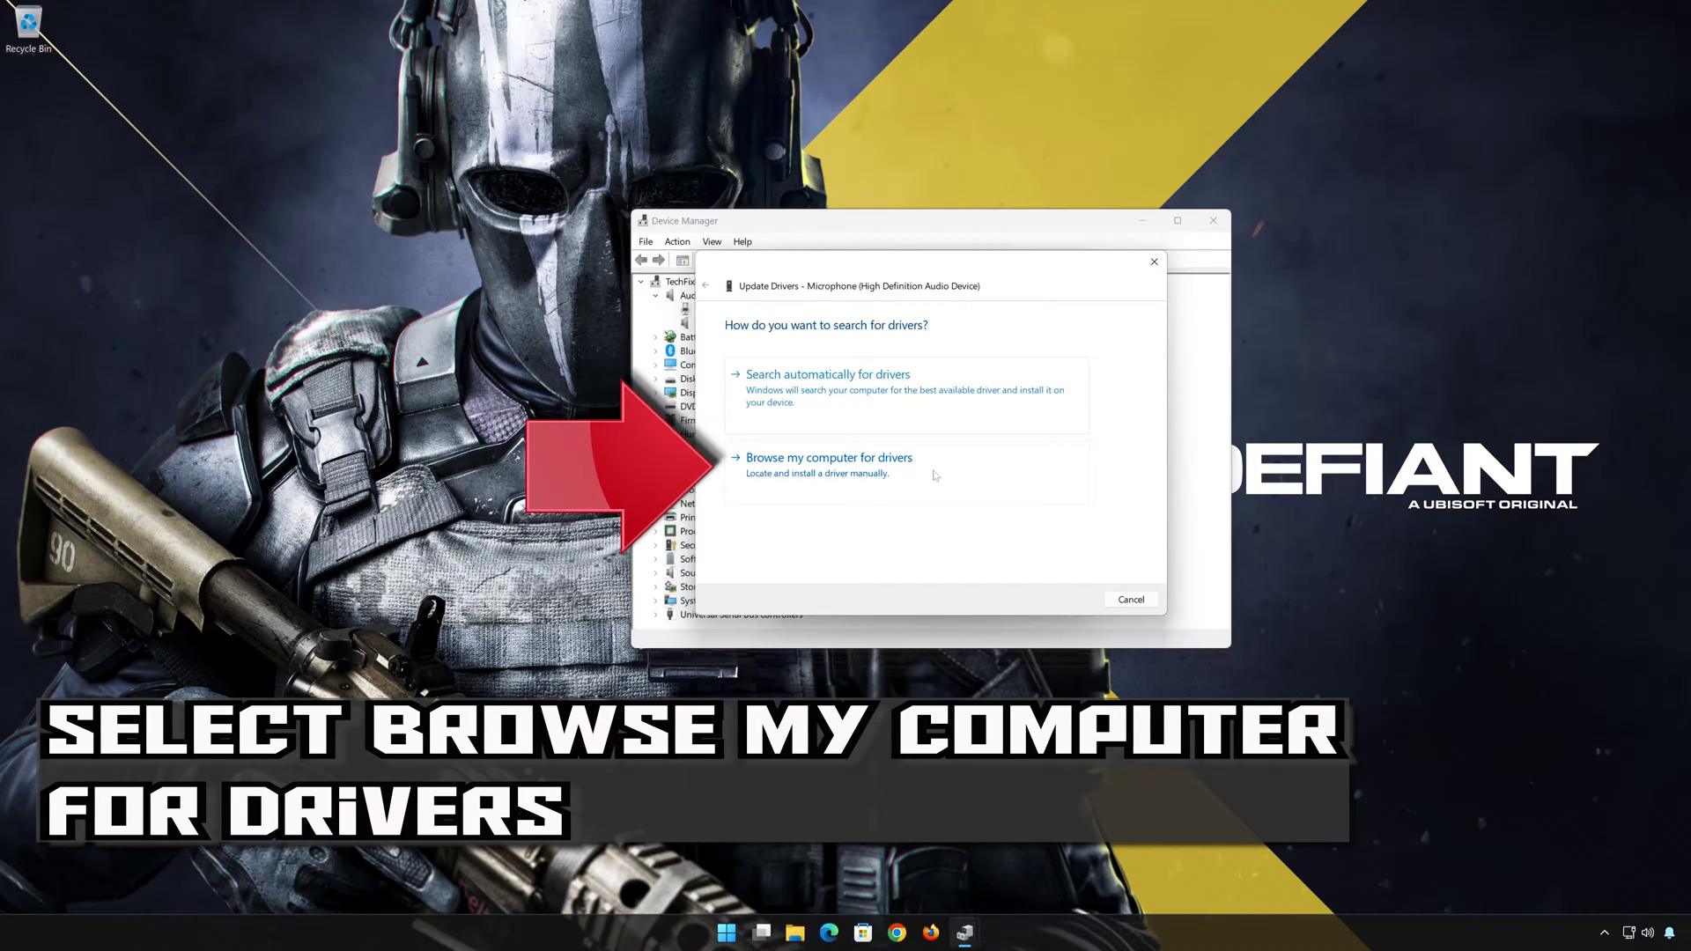
pyautogui.click(829, 474)
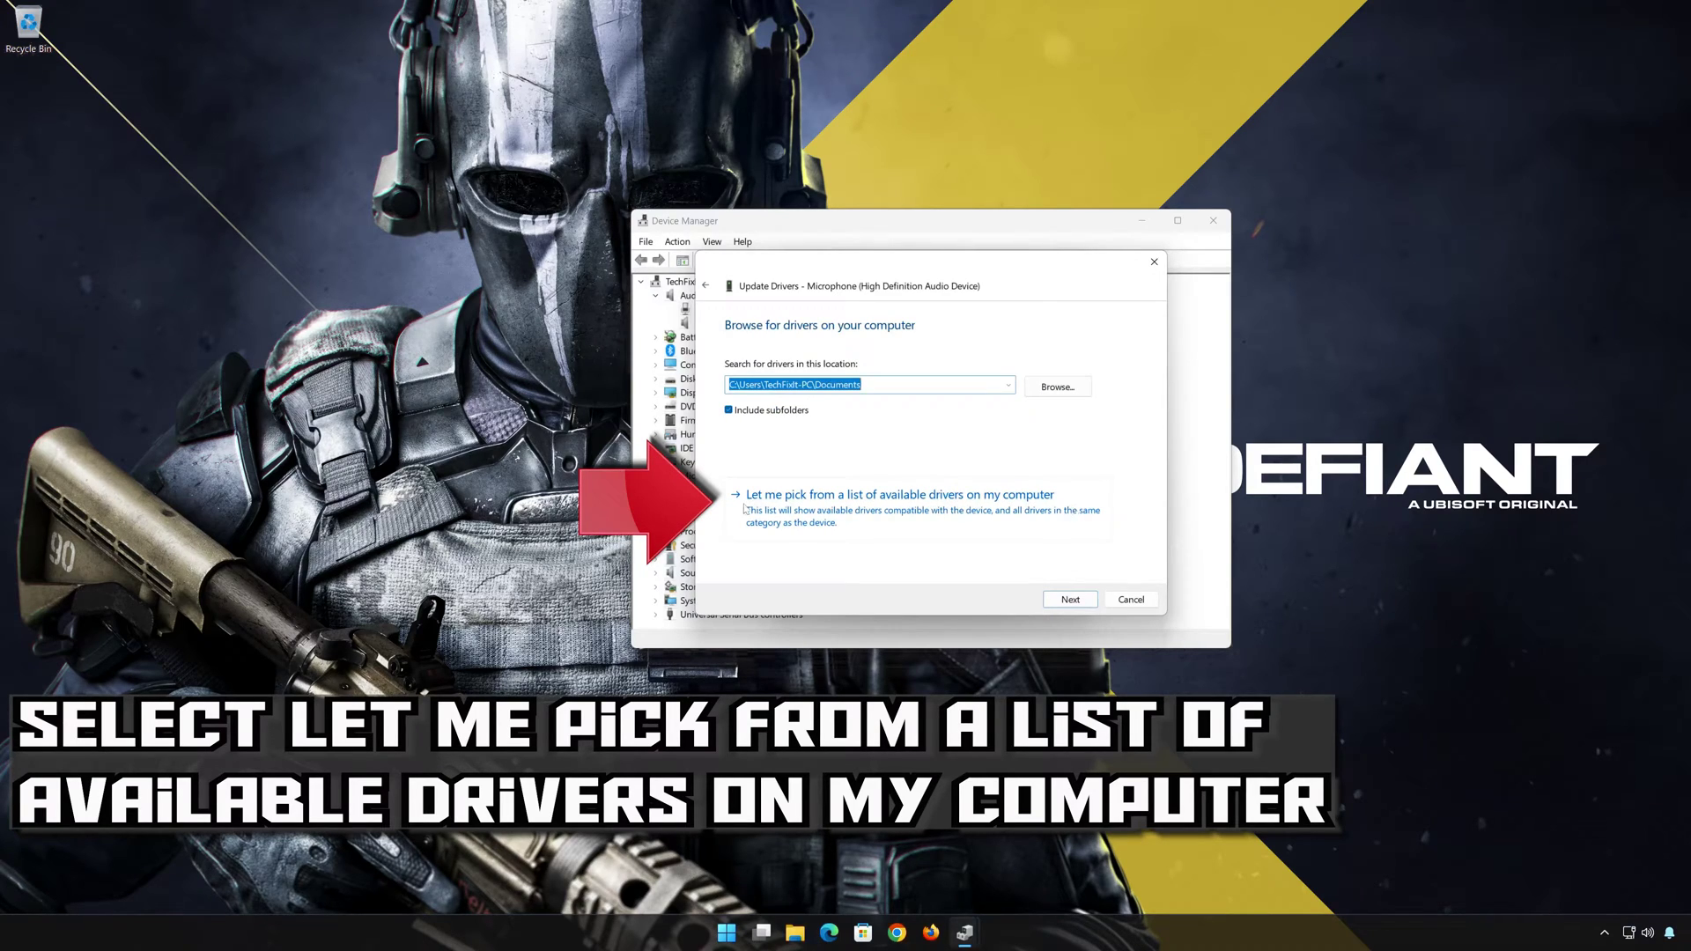
pyautogui.click(916, 515)
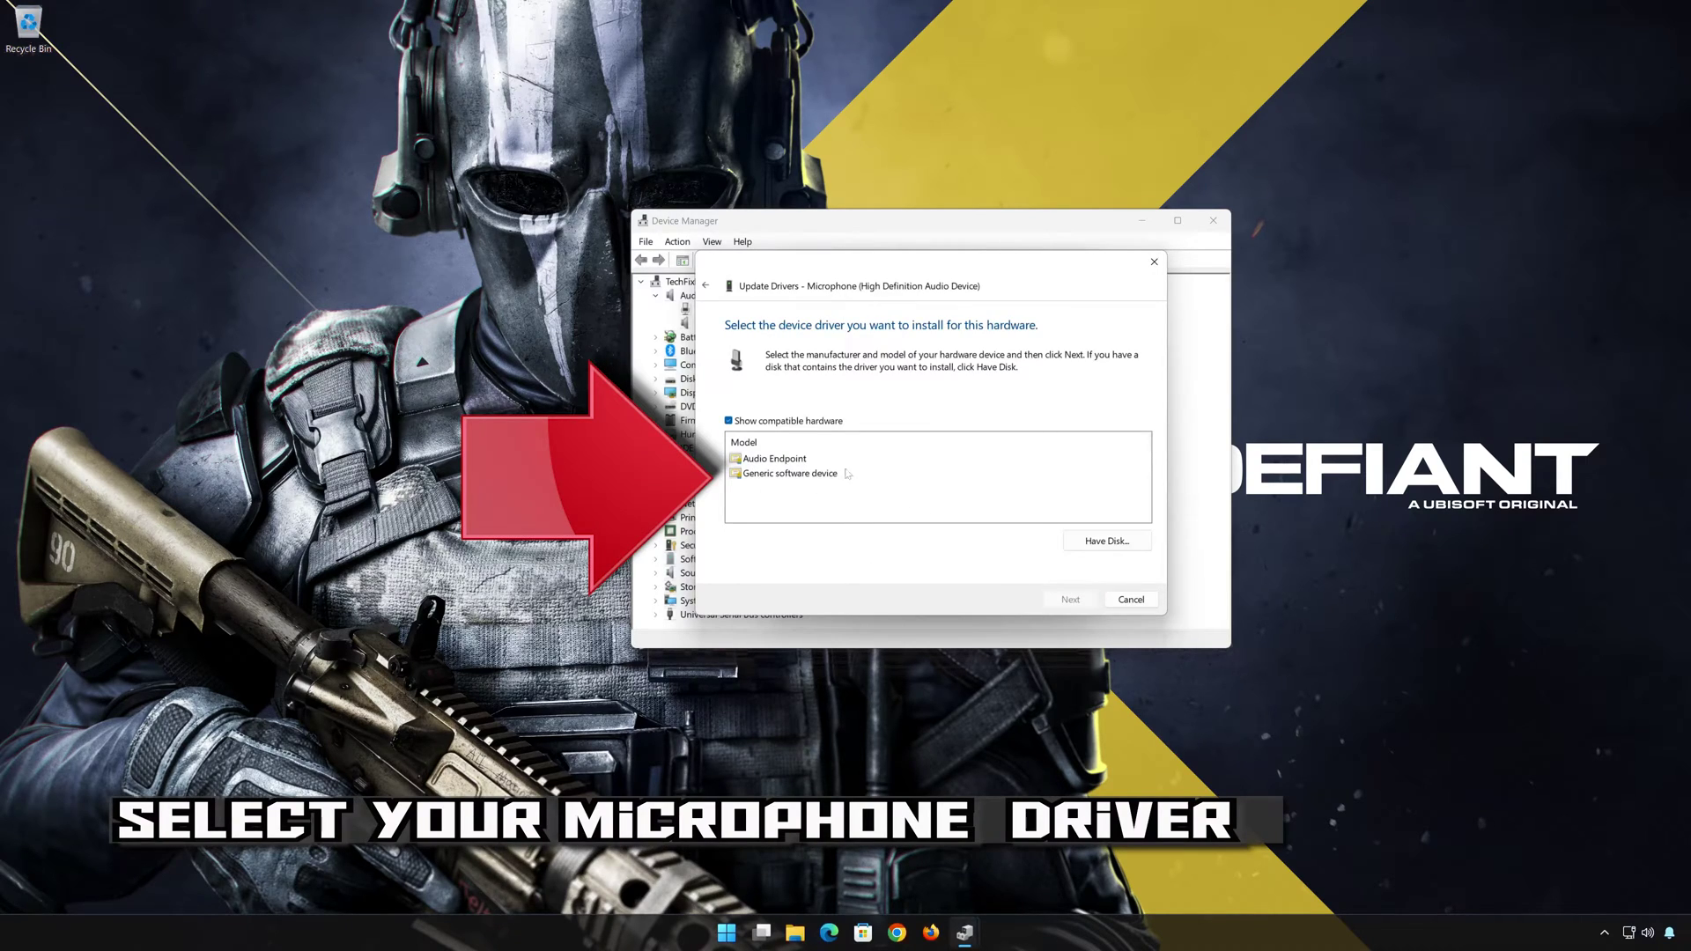
pyautogui.click(780, 478)
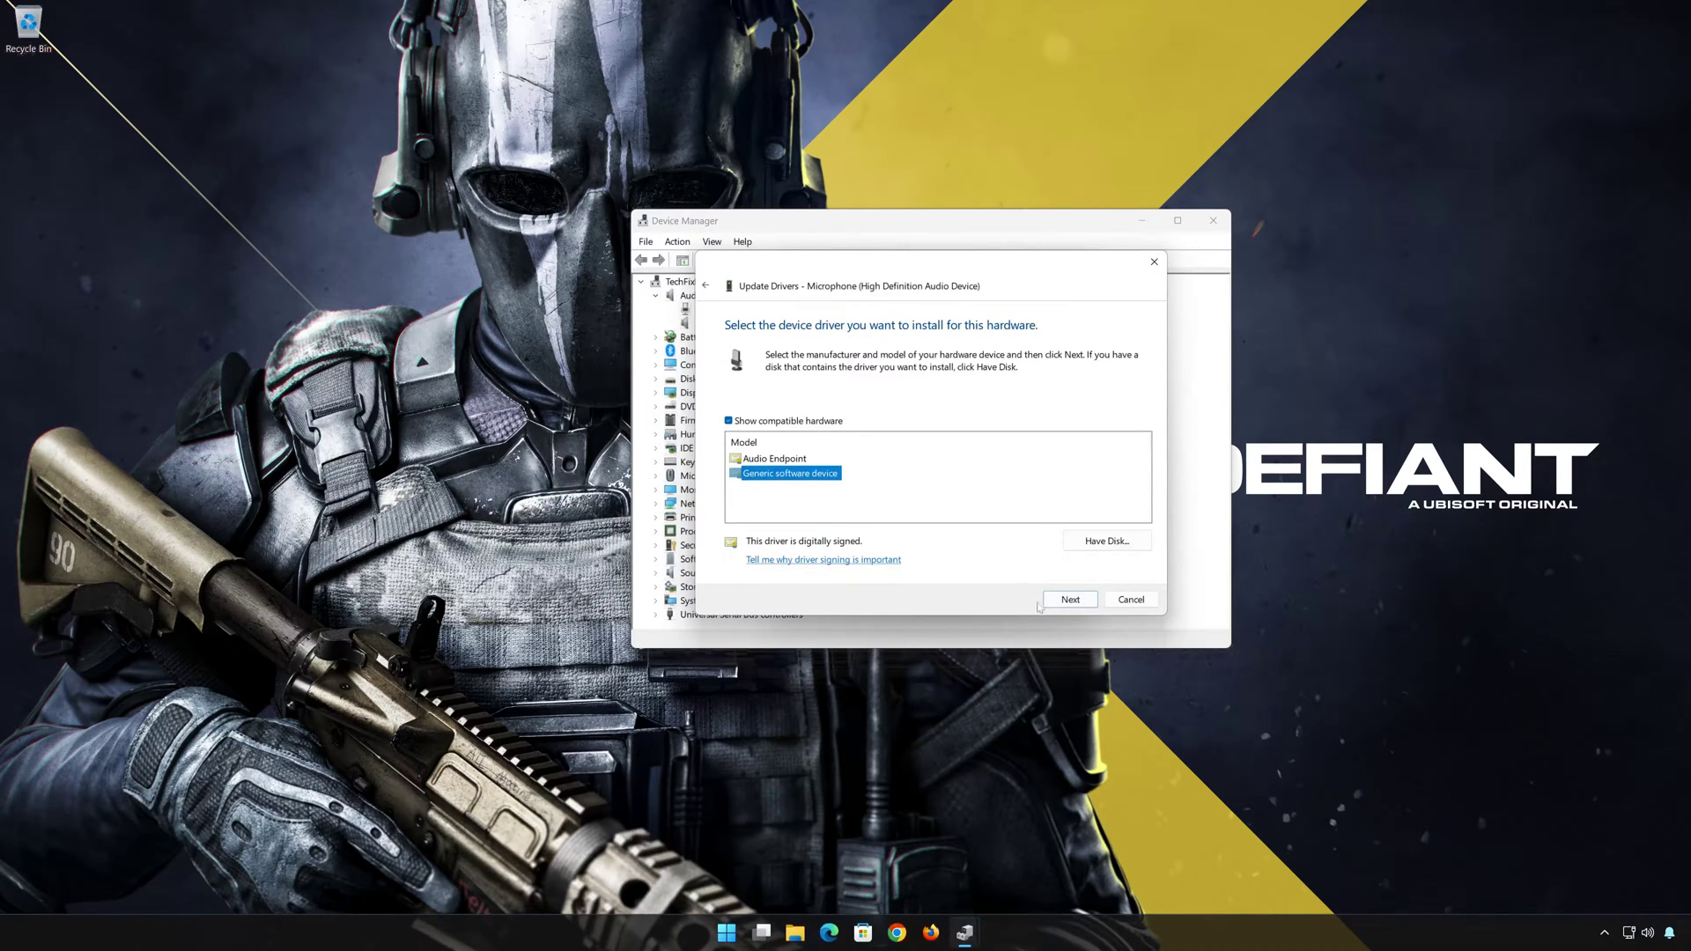
pyautogui.click(1082, 602)
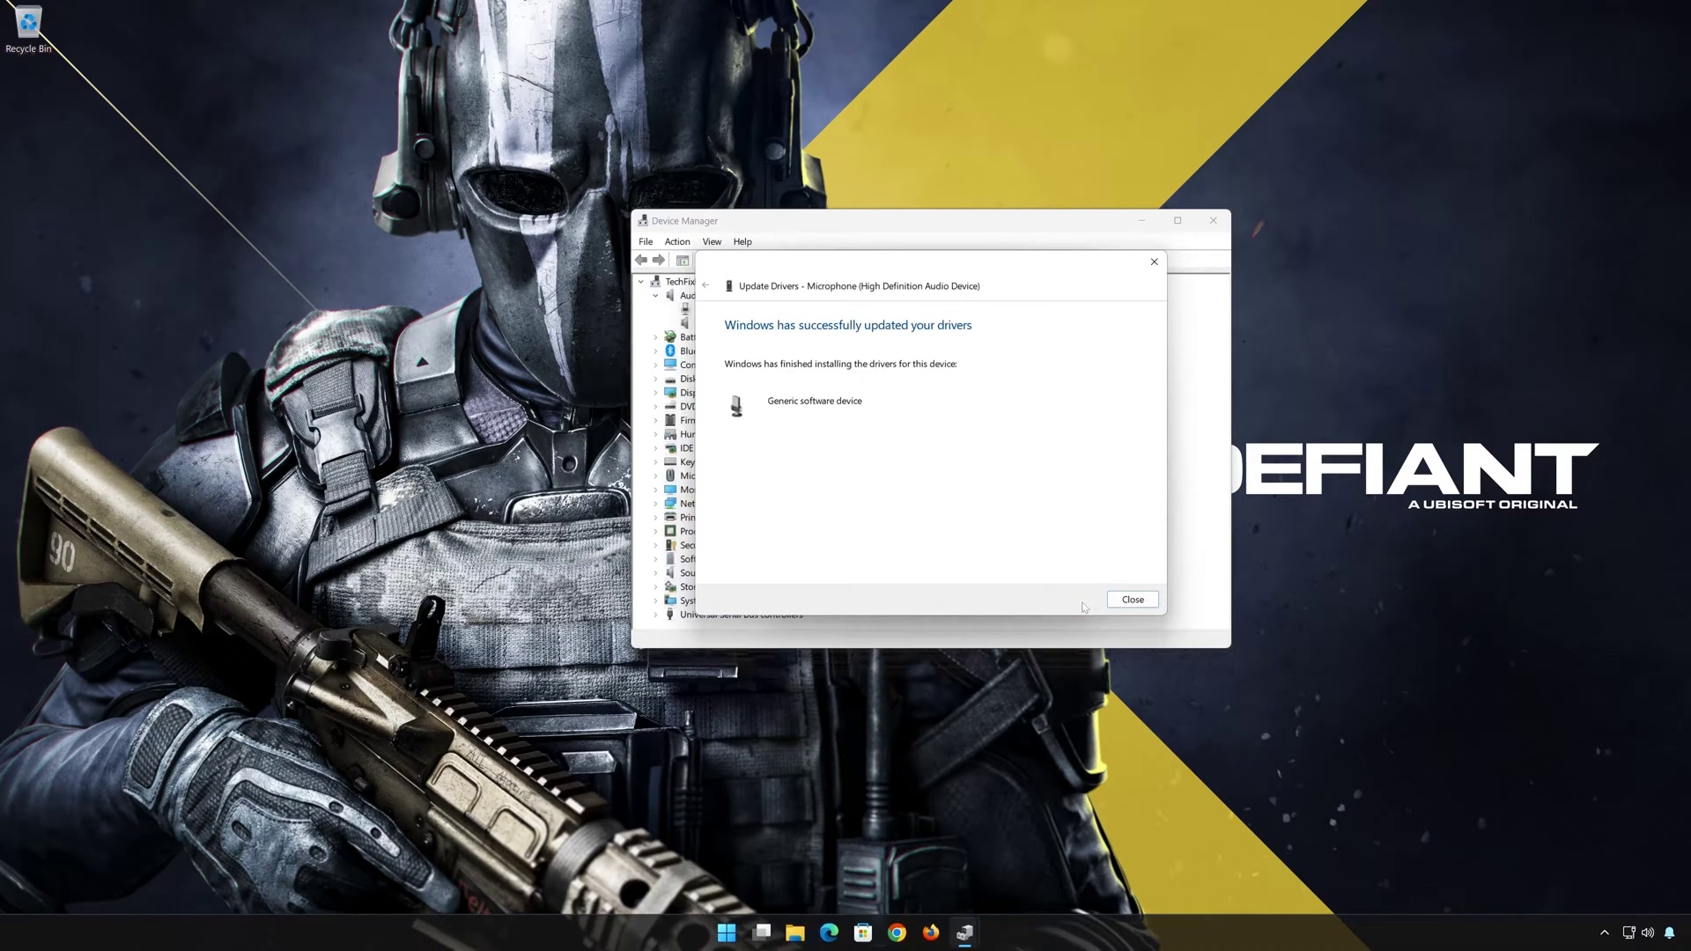
pyautogui.click(1140, 599)
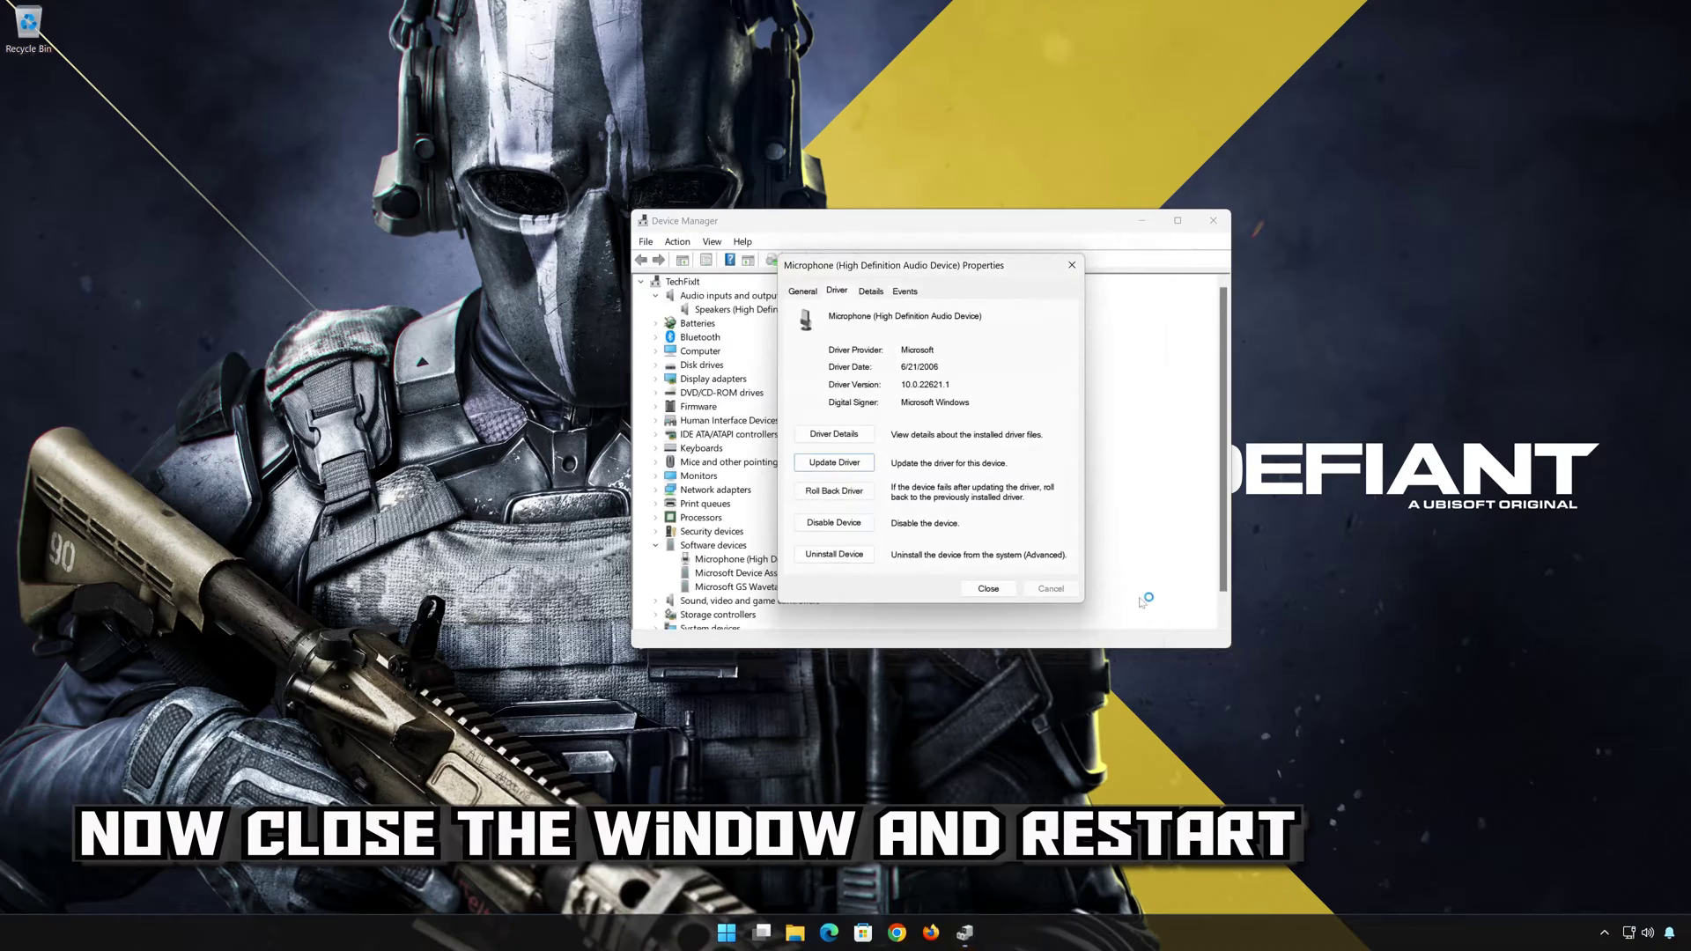
# Close the microphone properties and Device Manager, and restart the computer
pyautogui.click(987, 589)
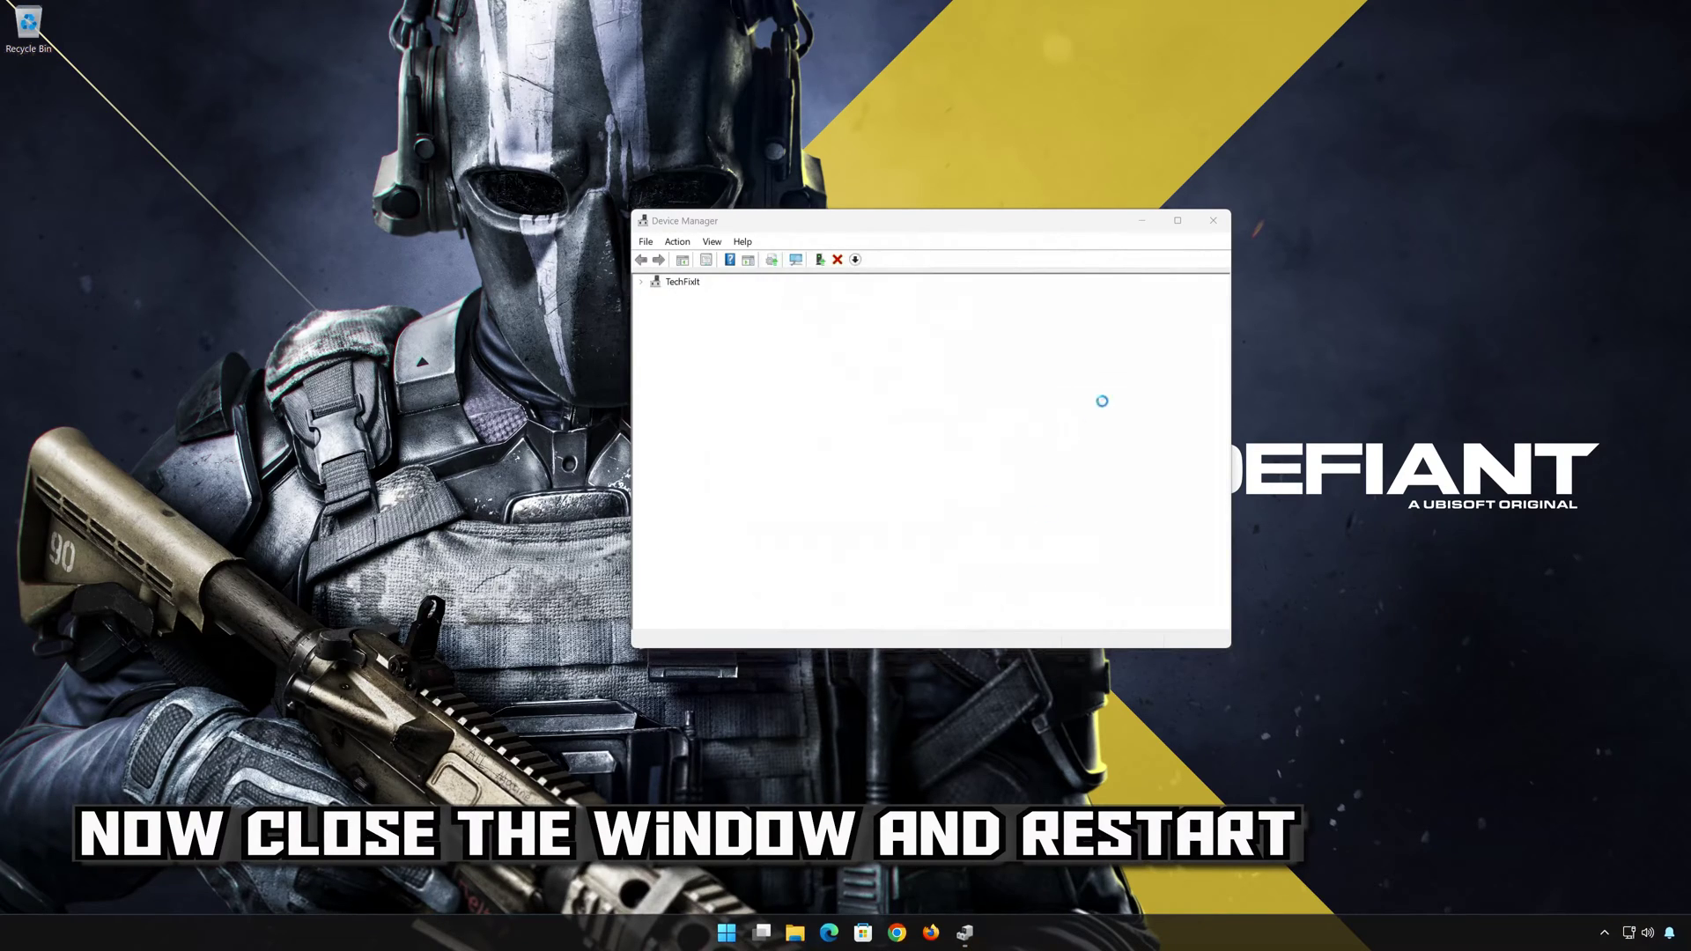
pyautogui.click(1212, 222)
pyautogui.click(741, 927)
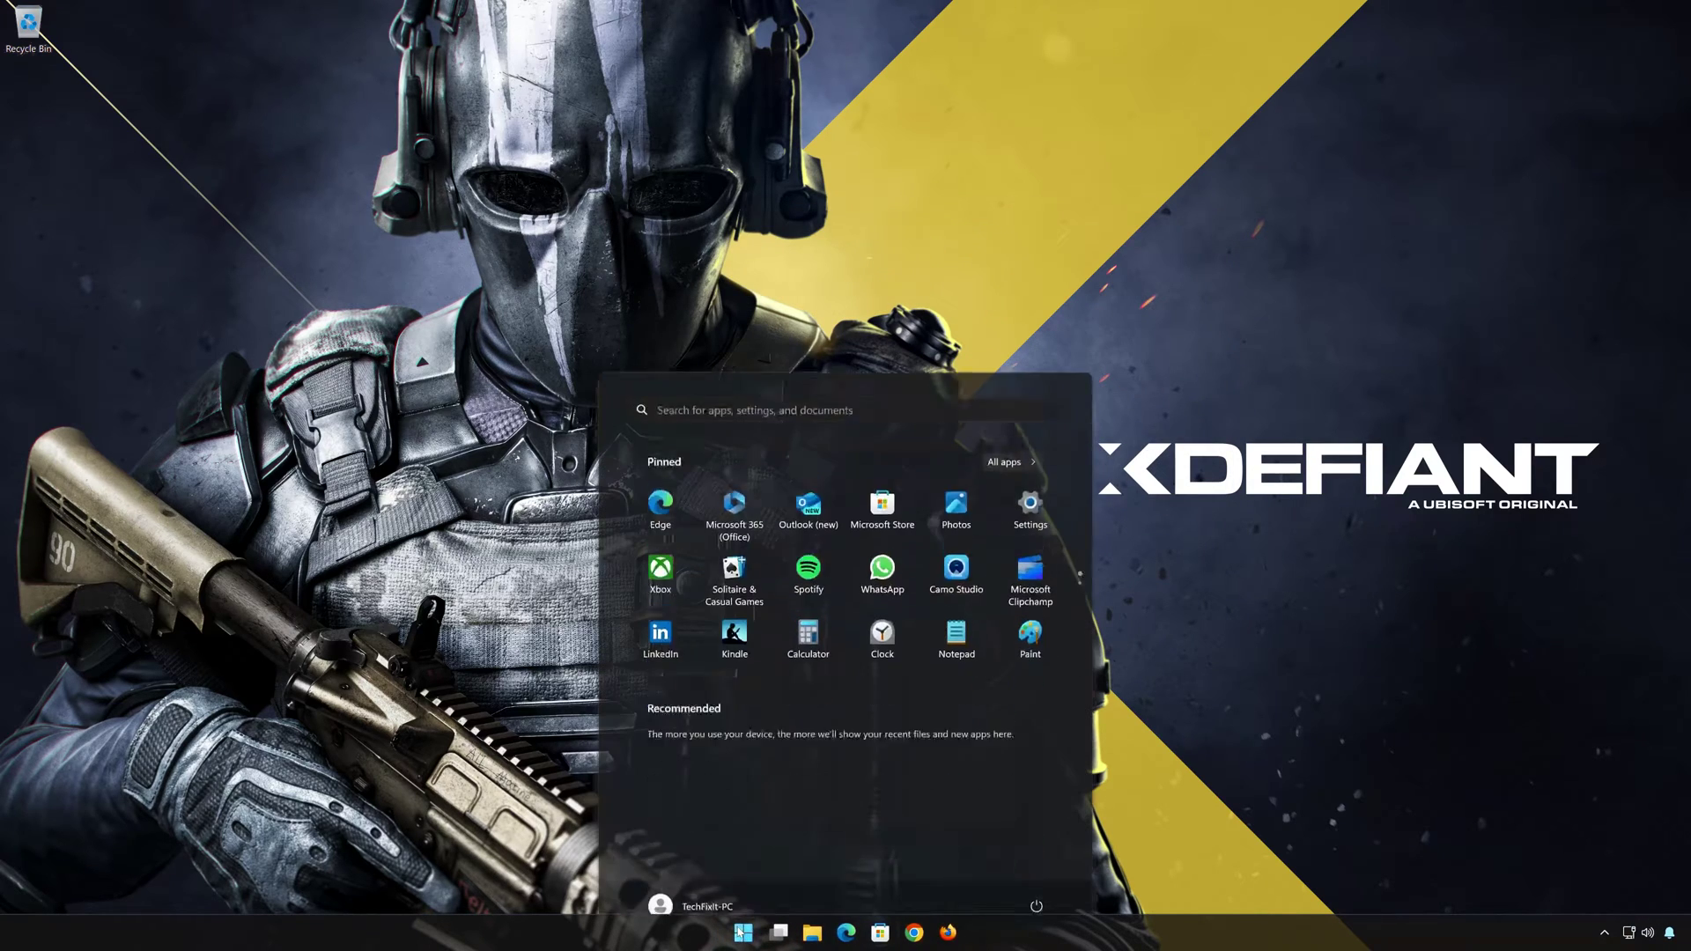
pyautogui.click(1030, 874)
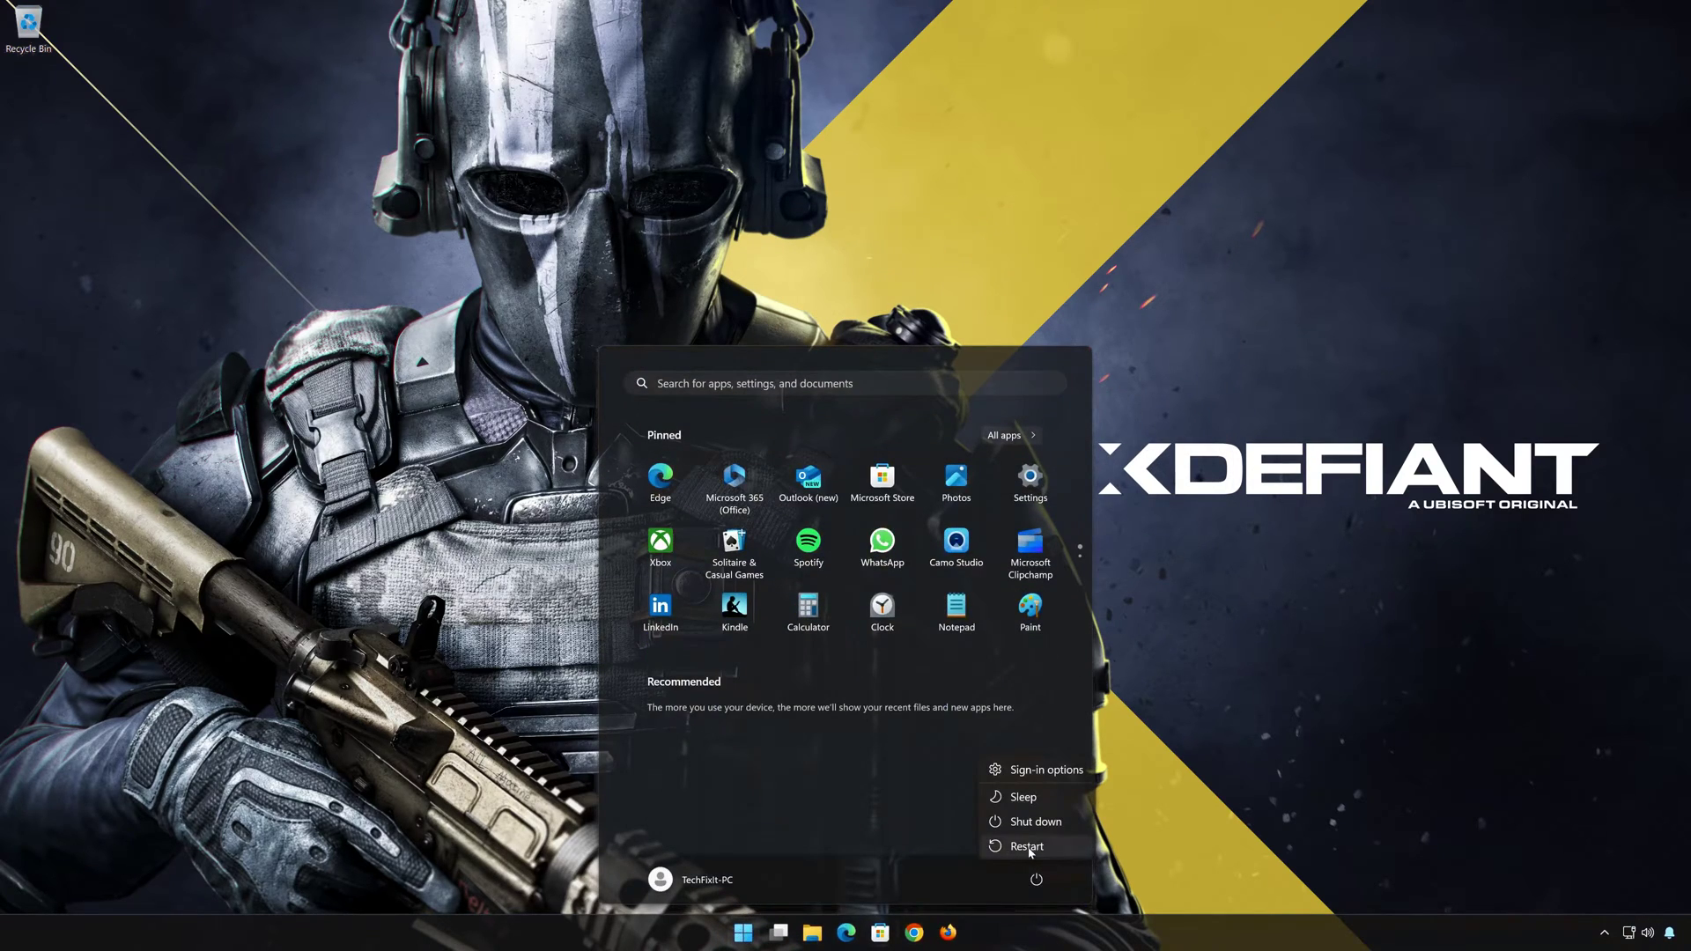
pyautogui.click(1027, 847)
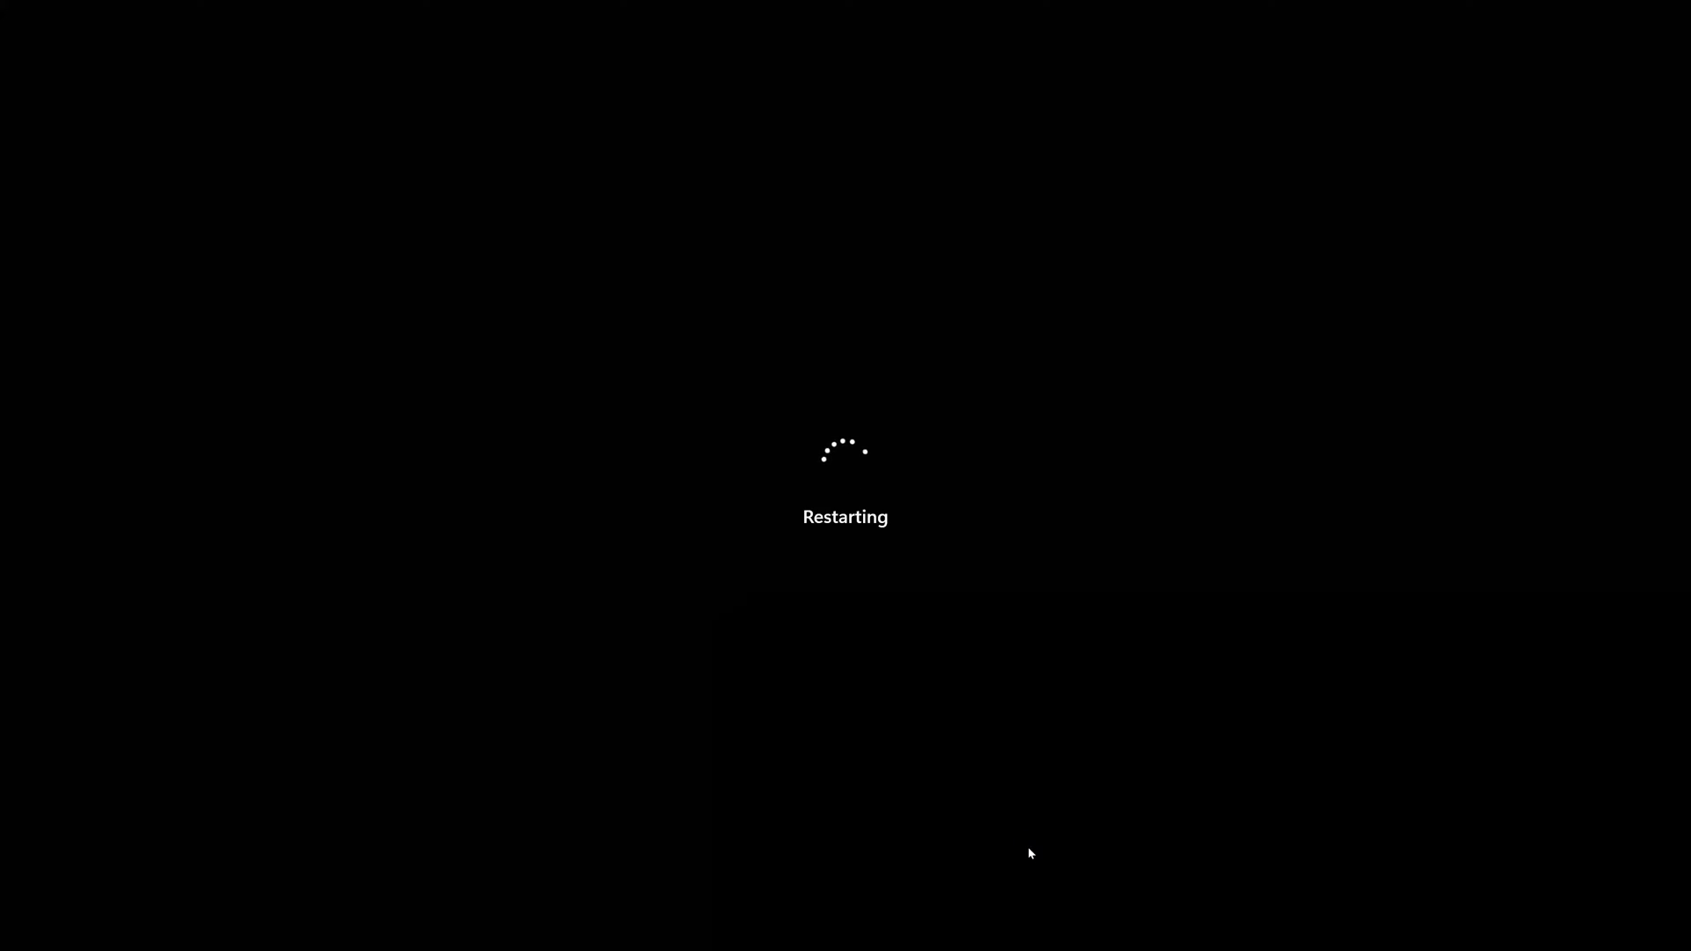